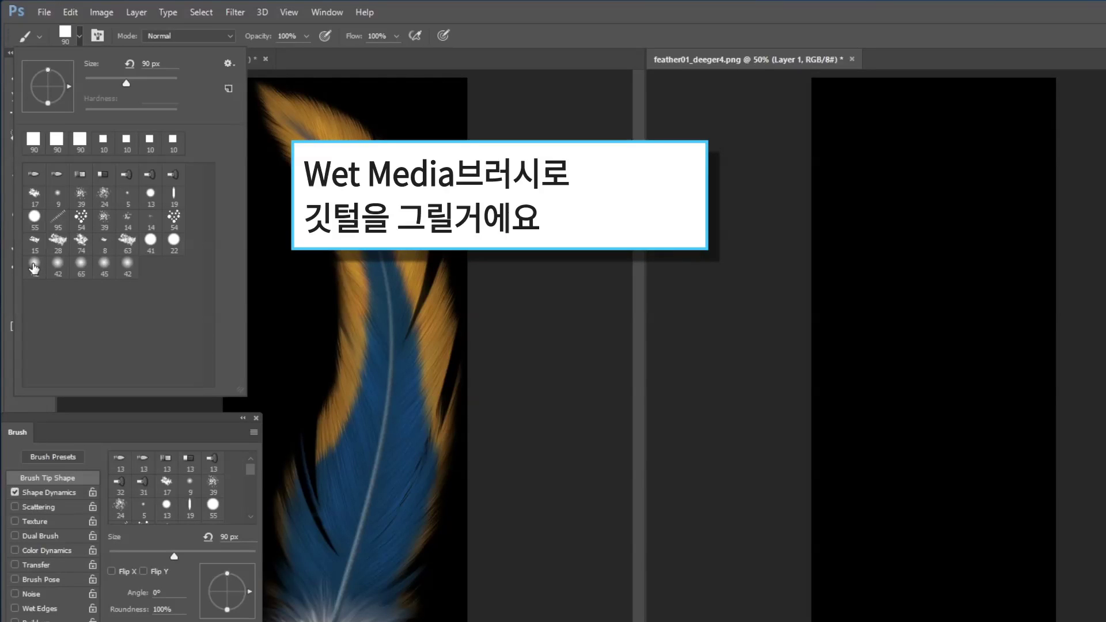
# Choose the 42 px soft round brush and set the foreground colour to orange
pyautogui.click(33, 266)
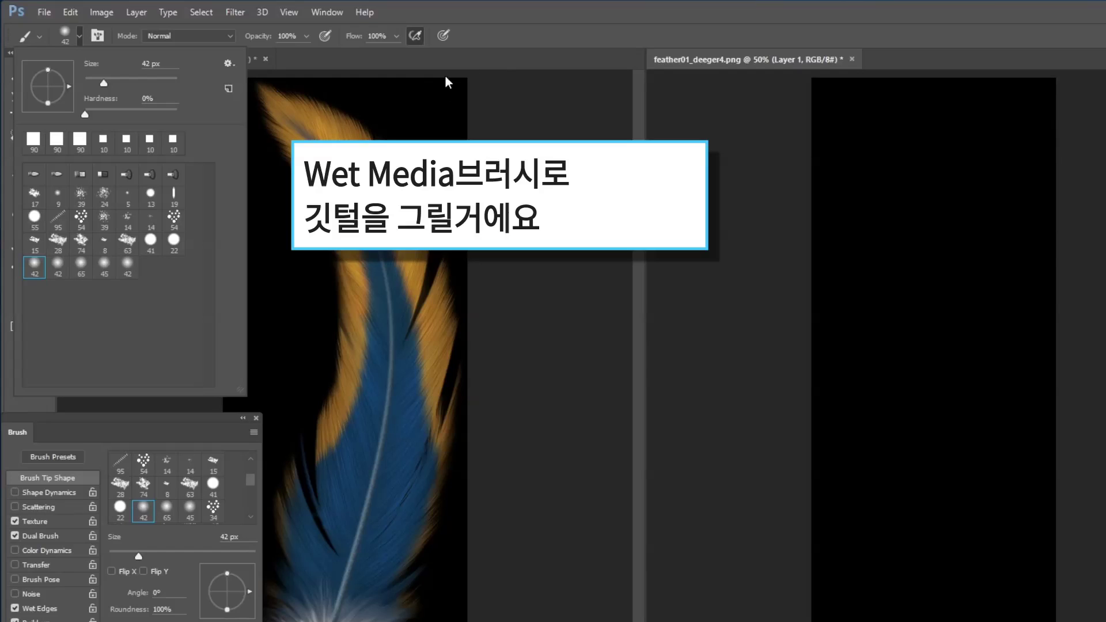
pyautogui.click(598, 29)
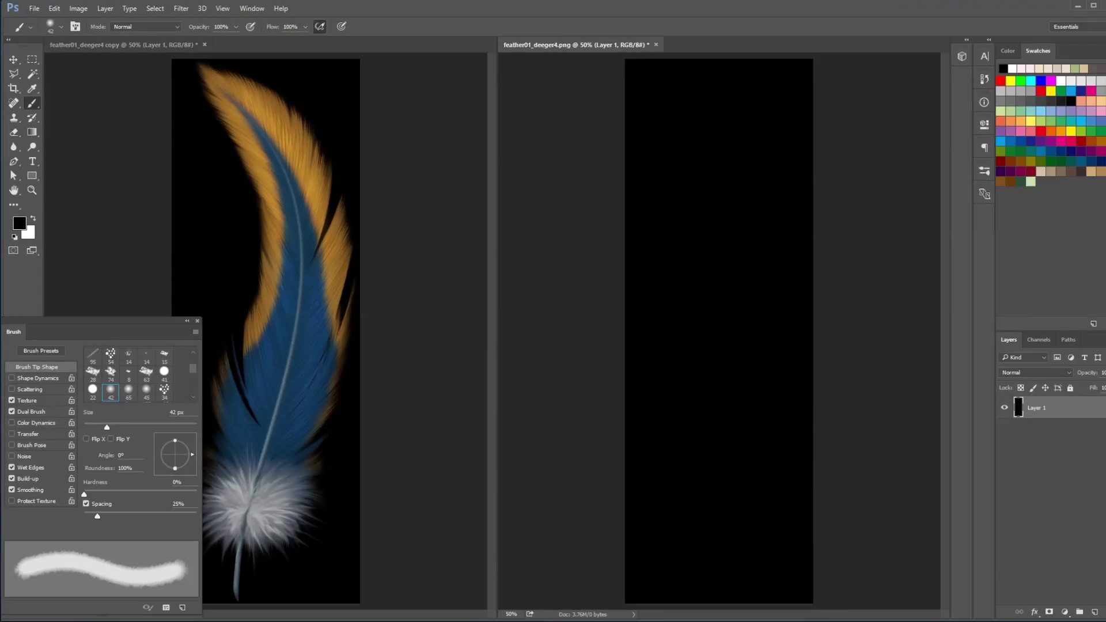
pyautogui.click(19, 224)
pyautogui.click(550, 251)
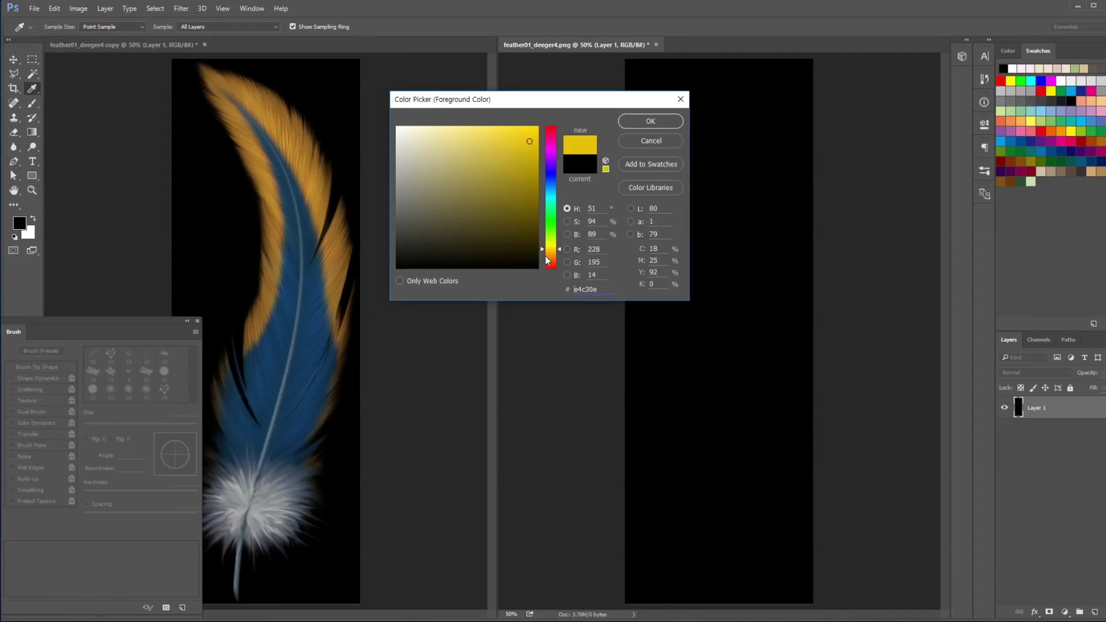
pyautogui.moveTo(550, 262); pyautogui.dragTo(551, 254)
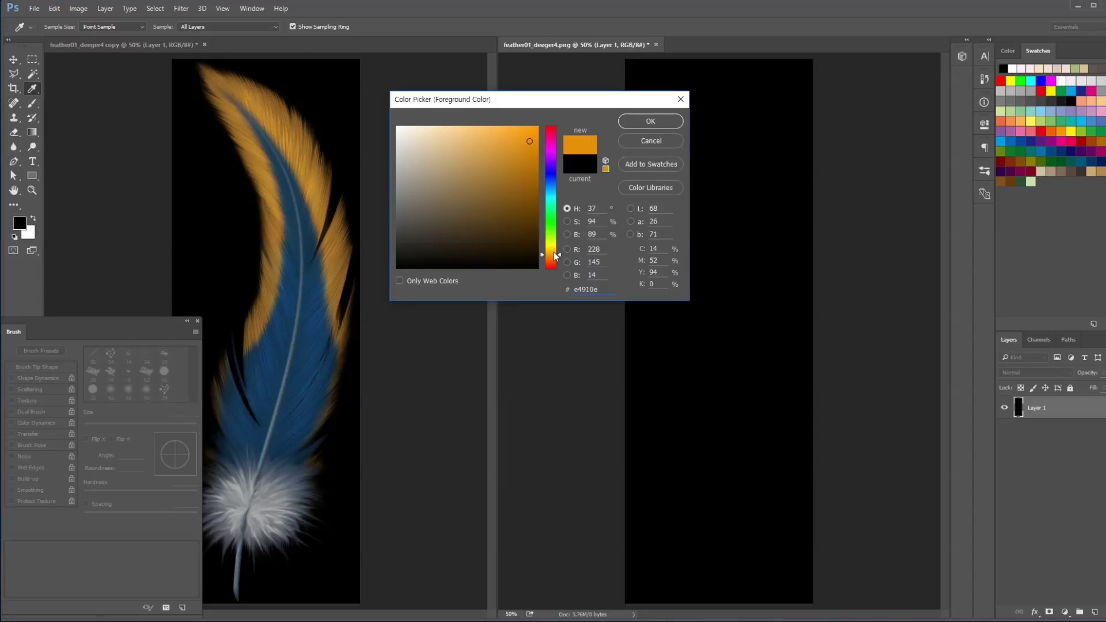
pyautogui.click(650, 121)
# Add new Layer 2 and paint the first broad orange vane stroke from the top
pyautogui.press('b')
pyautogui.hotkey('ctrl', 'shift', 'alt', 'n')
pyautogui.click(667, 86)
pyautogui.moveTo(657, 78)
pyautogui.mouseDown()
pyautogui.moveTo(717, 176)
pyautogui.moveTo(774, 233)
pyautogui.moveTo(733, 242)
pyautogui.moveTo(748, 507)
pyautogui.moveTo(668, 518)
pyautogui.moveTo(737, 518)
pyautogui.moveTo(709, 101)
pyautogui.moveTo(795, 270)
pyautogui.mouseUp()
# Fill in the orange vane with broad strokes down the whole feather
pyautogui.moveTo(749, 121); pyautogui.dragTo(798, 270)
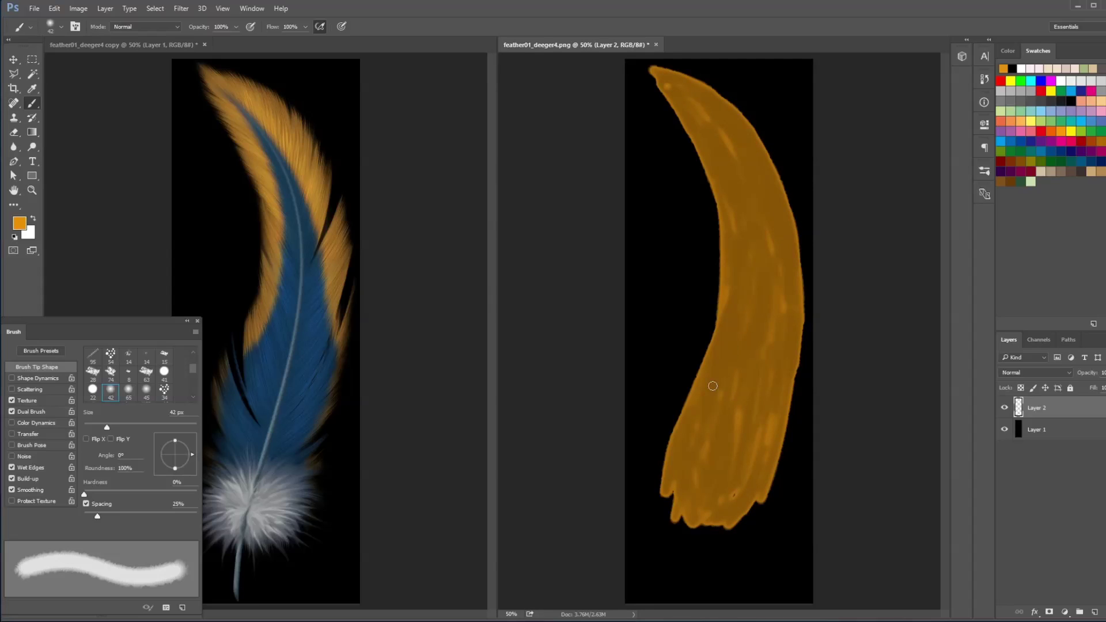
pyautogui.moveTo(737, 288); pyautogui.dragTo(686, 343)
pyautogui.press('e')
pyautogui.press('b')
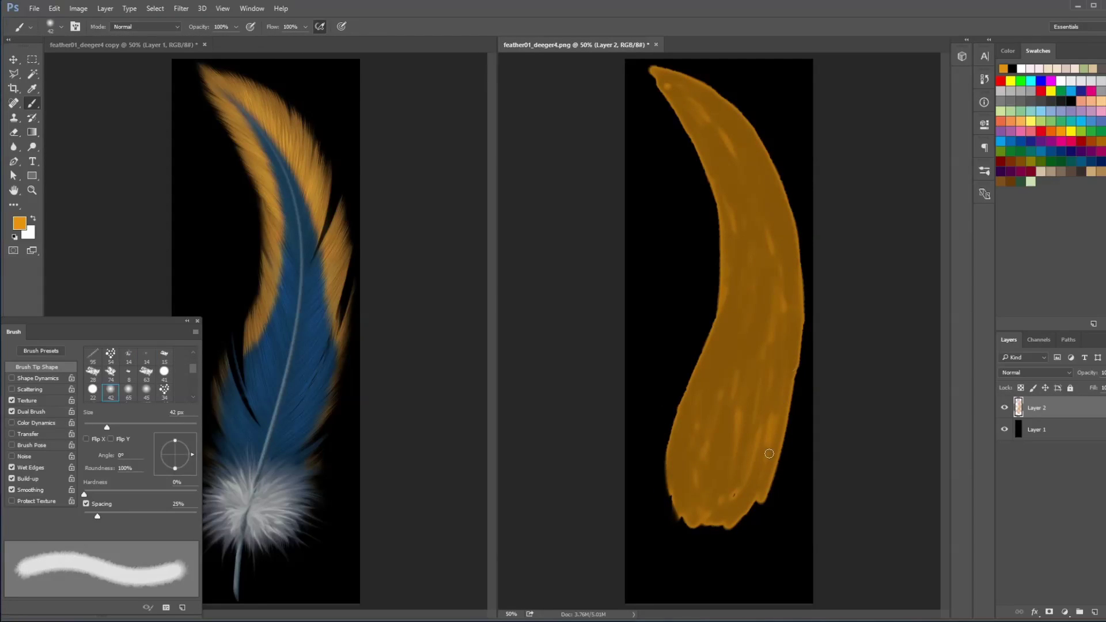
pyautogui.moveTo(793, 359); pyautogui.dragTo(703, 524)
pyautogui.moveTo(749, 403); pyautogui.dragTo(688, 518)
pyautogui.moveTo(663, 77); pyautogui.dragTo(743, 426)
pyautogui.moveTo(725, 248); pyautogui.dragTo(708, 484)
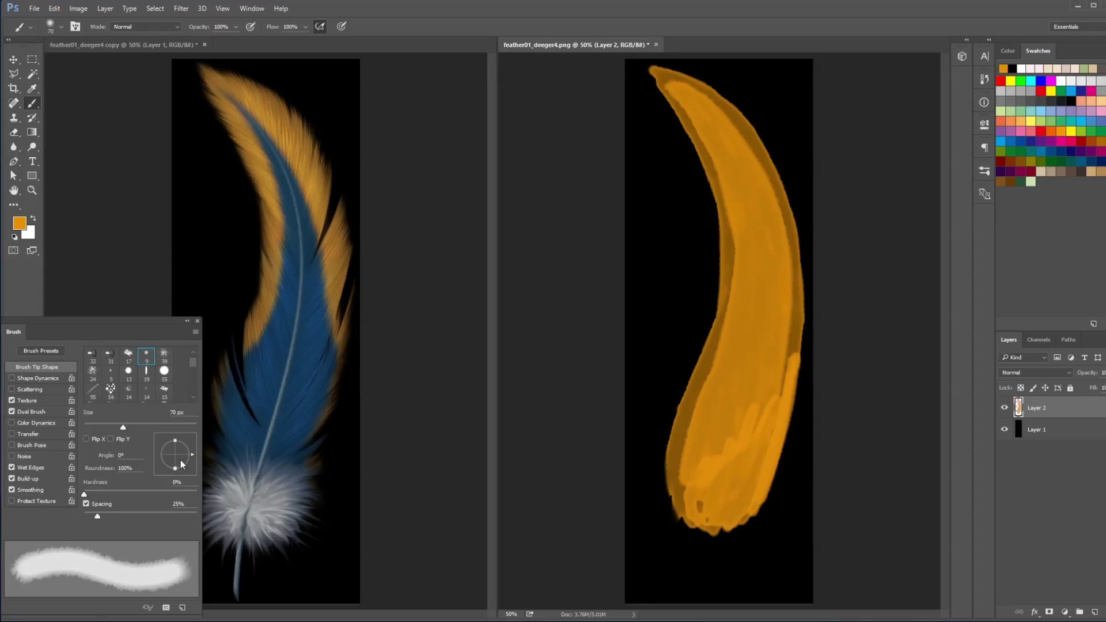
# Switch to blue and paint the thin shaft and broad blue centre down the feather
pyautogui.click(19, 222)
pyautogui.click(282, 345)
pyautogui.click(647, 115)
pyautogui.moveTo(668, 80)
pyautogui.mouseDown()
pyautogui.moveTo(725, 153)
pyautogui.moveTo(714, 495)
pyautogui.moveTo(765, 357)
pyautogui.mouseUp()
pyautogui.press(']')
pyautogui.press(']')
pyautogui.press(']')
pyautogui.moveTo(772, 472)
pyautogui.mouseDown()
pyautogui.moveTo(753, 341)
pyautogui.moveTo(680, 92)
pyautogui.mouseUp()
pyautogui.press('[')
pyautogui.press('[')
pyautogui.press('[')
pyautogui.moveTo(766, 230); pyautogui.dragTo(784, 432)
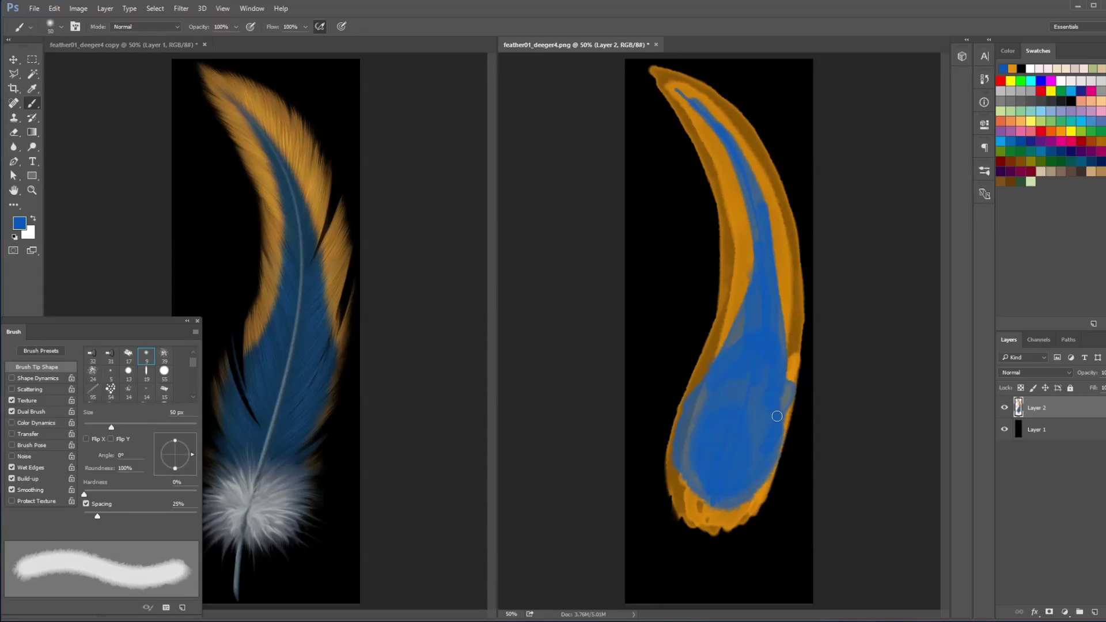
pyautogui.moveTo(749, 173); pyautogui.dragTo(720, 357)
# Add Layer 3 and paint light grey fluff at the feather base with a 125 px brush
pyautogui.hotkey('ctrl', 'shift', 'alt', 'n')
pyautogui.click(19, 222)
pyautogui.click(406, 124)
pyautogui.press('Return')
pyautogui.press(']')
pyautogui.press(']')
pyautogui.press(']')
pyautogui.moveTo(680, 490)
pyautogui.mouseDown()
pyautogui.moveTo(748, 519)
pyautogui.moveTo(766, 478)
pyautogui.mouseUp()
pyautogui.press('[')
pyautogui.press('[')
pyautogui.press('[')
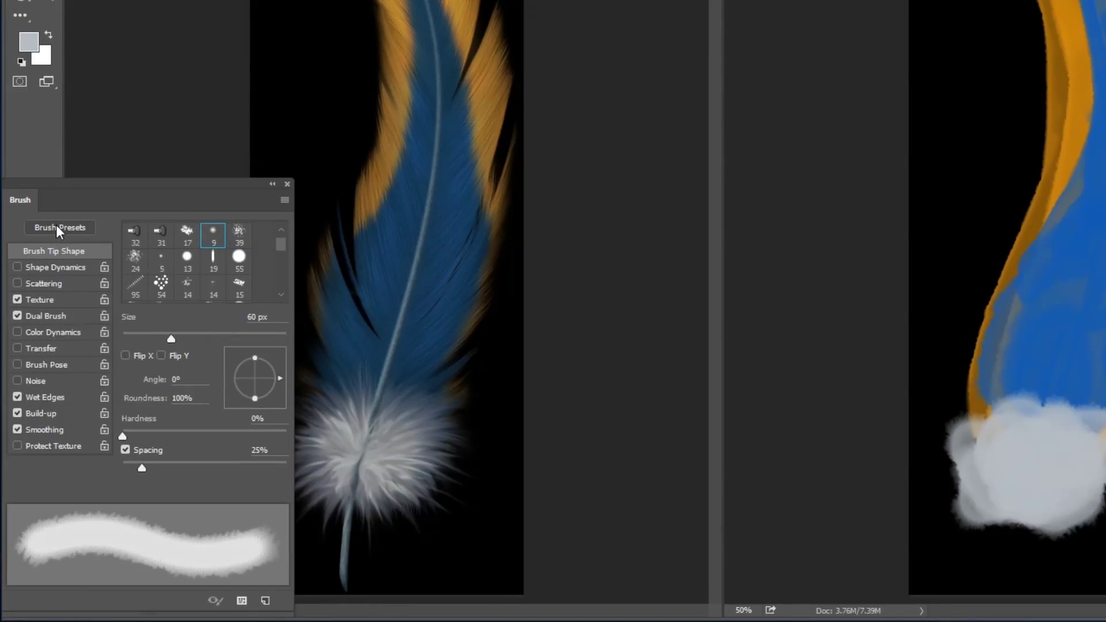
pyautogui.press('.')
# Enable Shape Dynamics with size on Pen Pressure, and turn on Transfer for opacity
pyautogui.press('.')
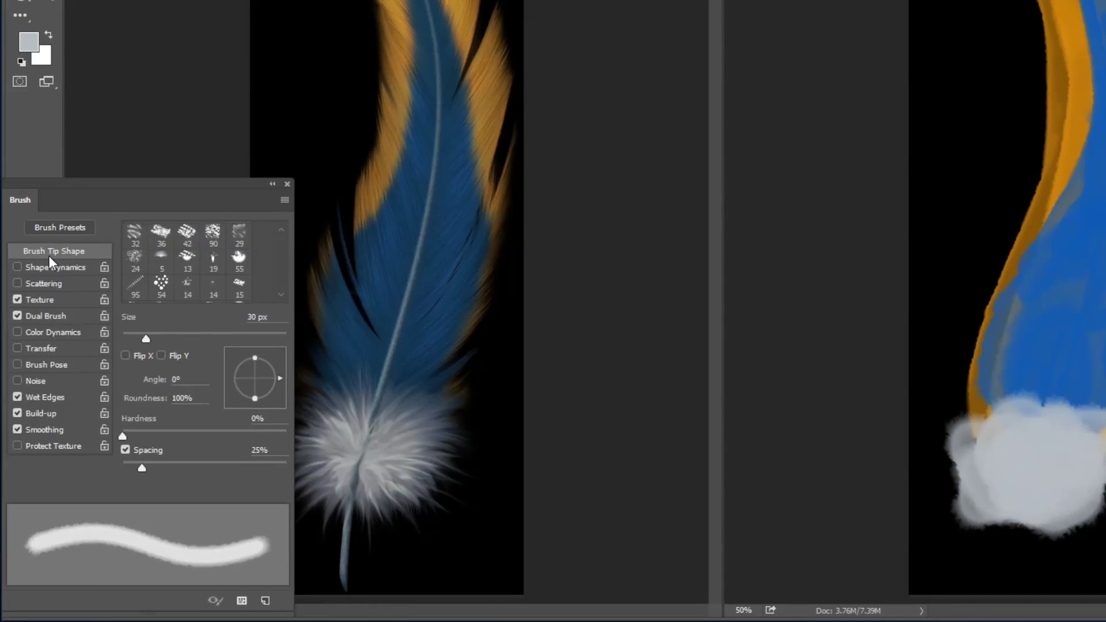
pyautogui.press('.')
pyautogui.press('.')
pyautogui.click(30, 266)
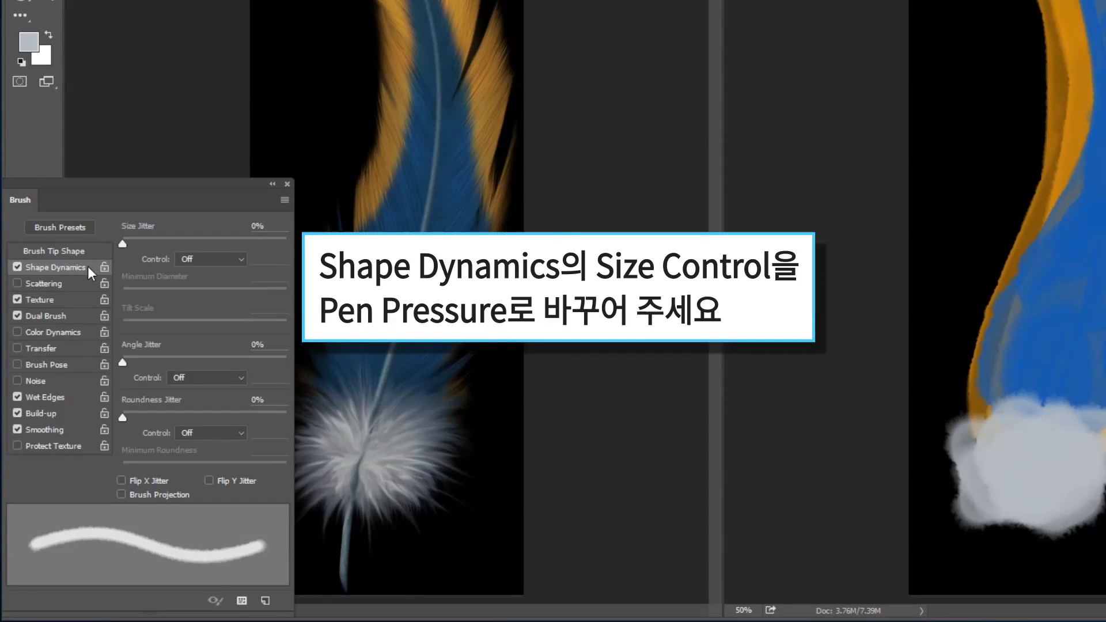
pyautogui.click(222, 260)
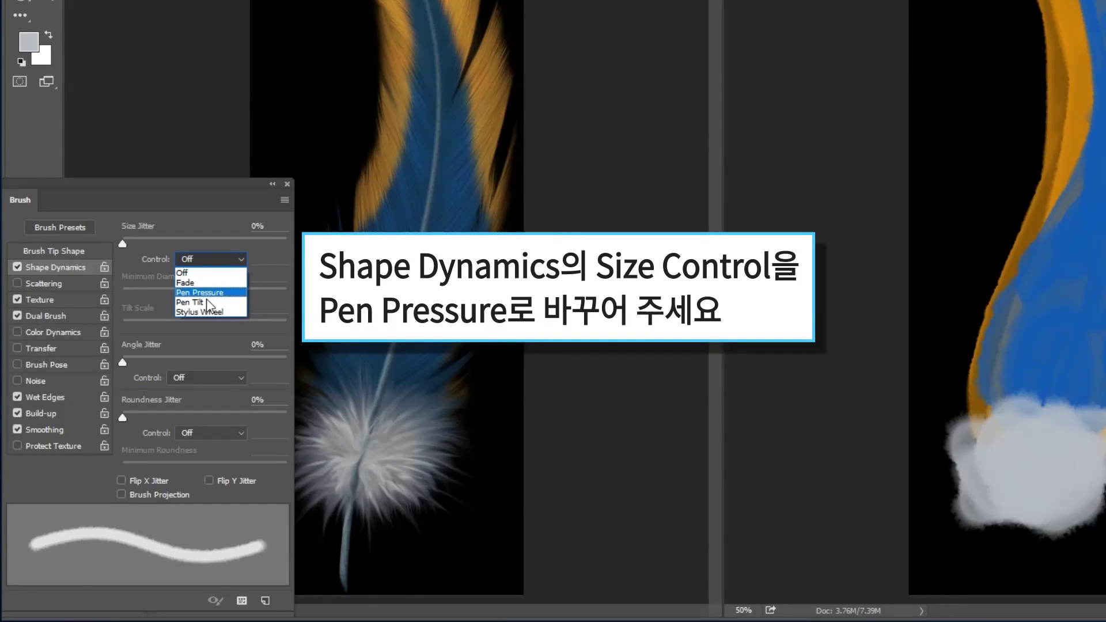
pyautogui.click(213, 294)
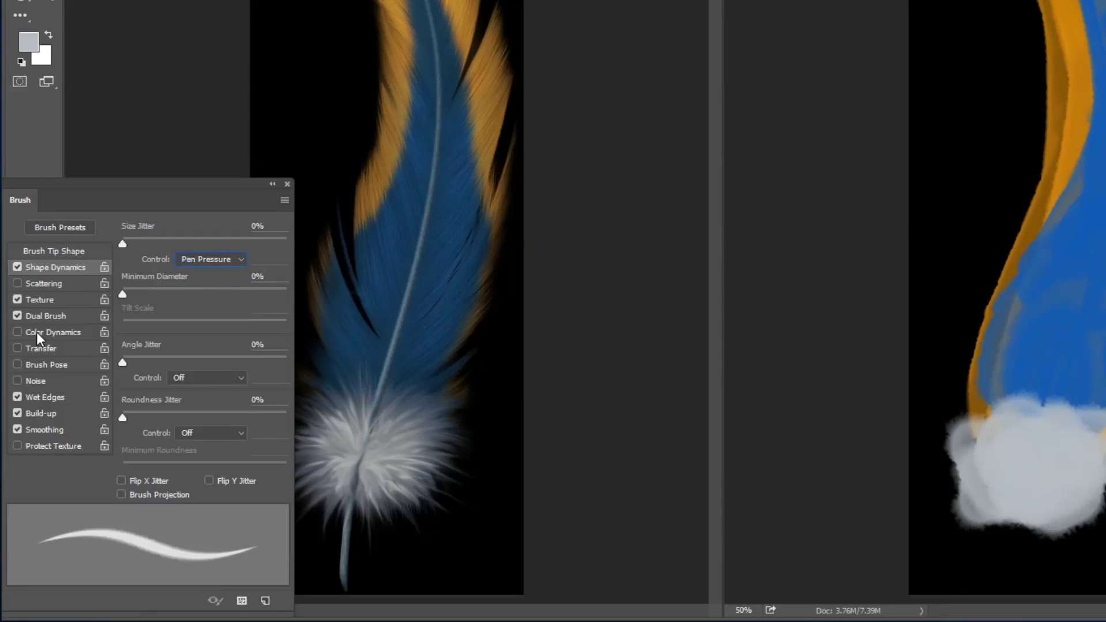
pyautogui.click(60, 349)
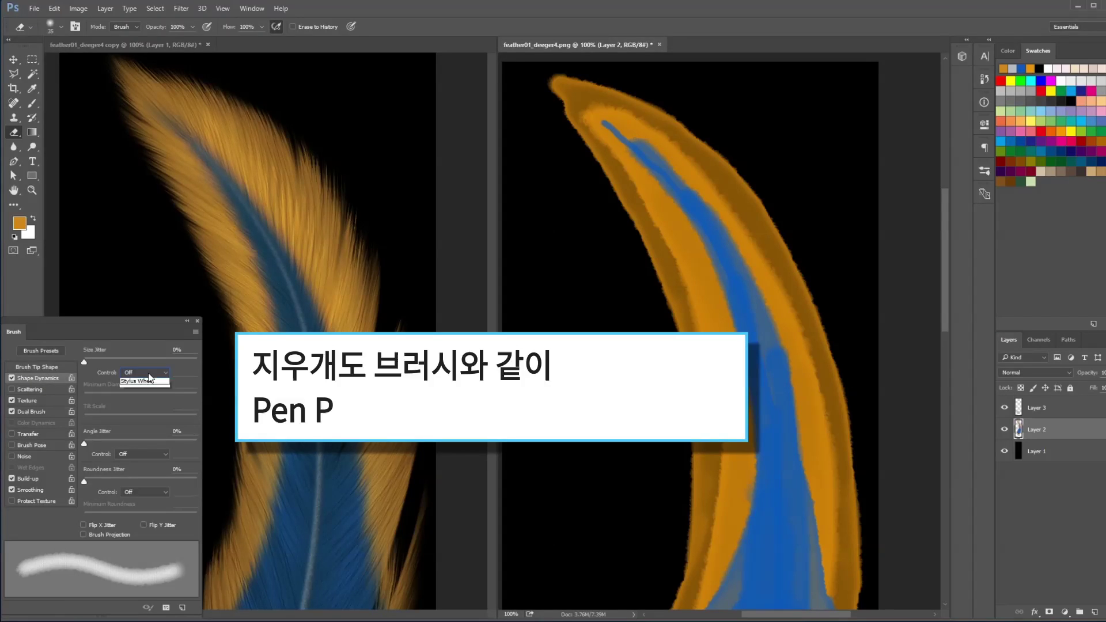
# Set the eraser's Size Jitter Control to Pen Pressure and shrink its tip to size 9
pyautogui.click(144, 373)
pyautogui.click(137, 395)
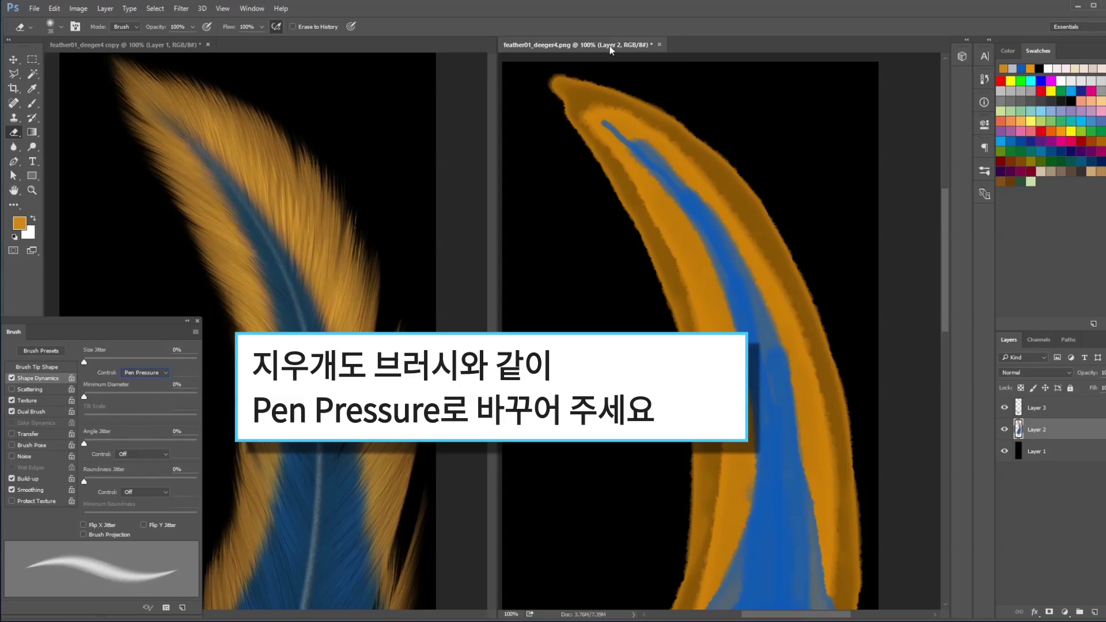
pyautogui.press('[')
pyautogui.press('[')
pyautogui.press('[')
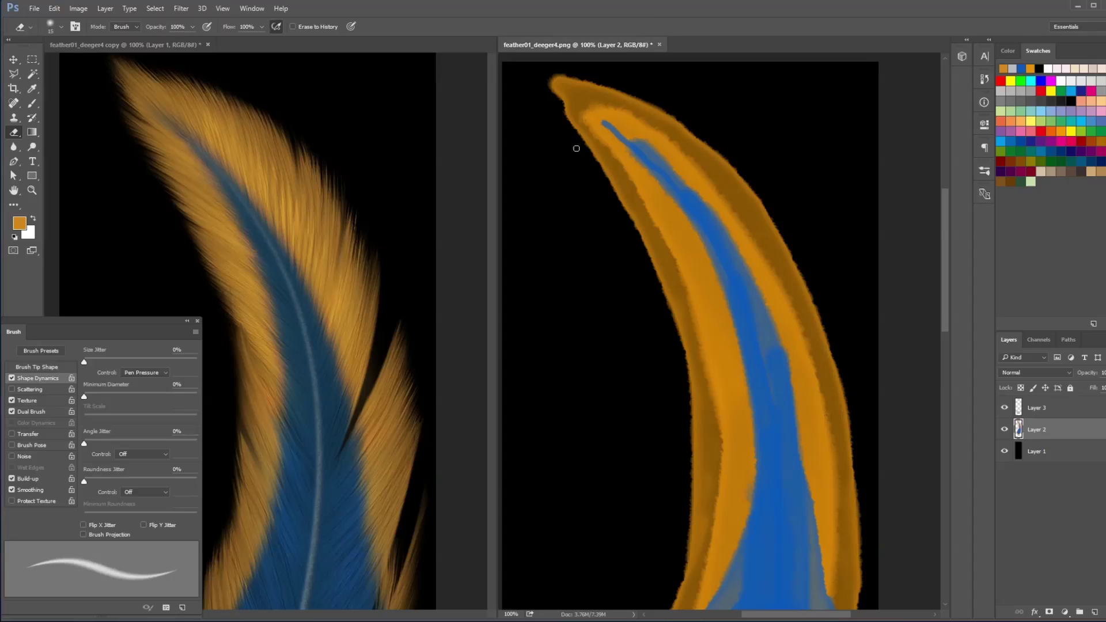
pyautogui.press('[')
pyautogui.press('[')
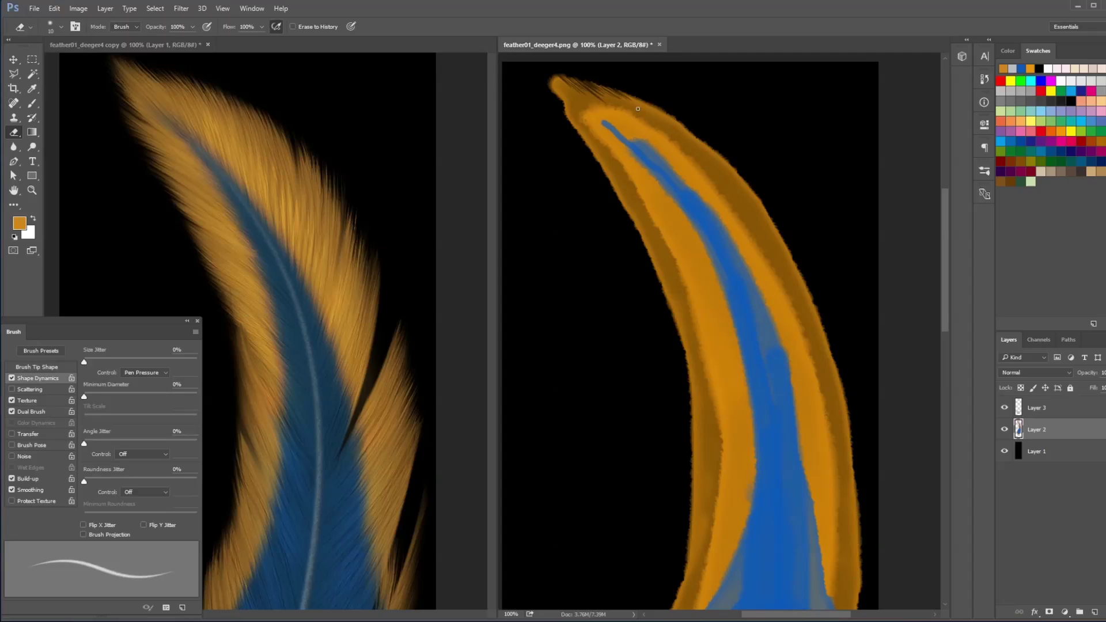
# Erase thin barb notches into the feather's upper-right orange edge
pyautogui.moveTo(636, 106); pyautogui.dragTo(659, 118)
pyautogui.moveTo(714, 149); pyautogui.dragTo(734, 190)
pyautogui.moveTo(691, 131)
pyautogui.mouseDown()
pyautogui.moveTo(717, 164)
pyautogui.moveTo(670, 109)
pyautogui.mouseUp()
pyautogui.moveTo(668, 129); pyautogui.dragTo(662, 106)
pyautogui.moveTo(724, 156); pyautogui.dragTo(758, 215)
# Notch the feather tip and all the way down the lower-left edge
pyautogui.moveTo(573, 83)
pyautogui.mouseDown()
pyautogui.moveTo(552, 86)
pyautogui.moveTo(602, 138)
pyautogui.mouseUp()
pyautogui.moveTo(623, 101); pyautogui.dragTo(585, 80)
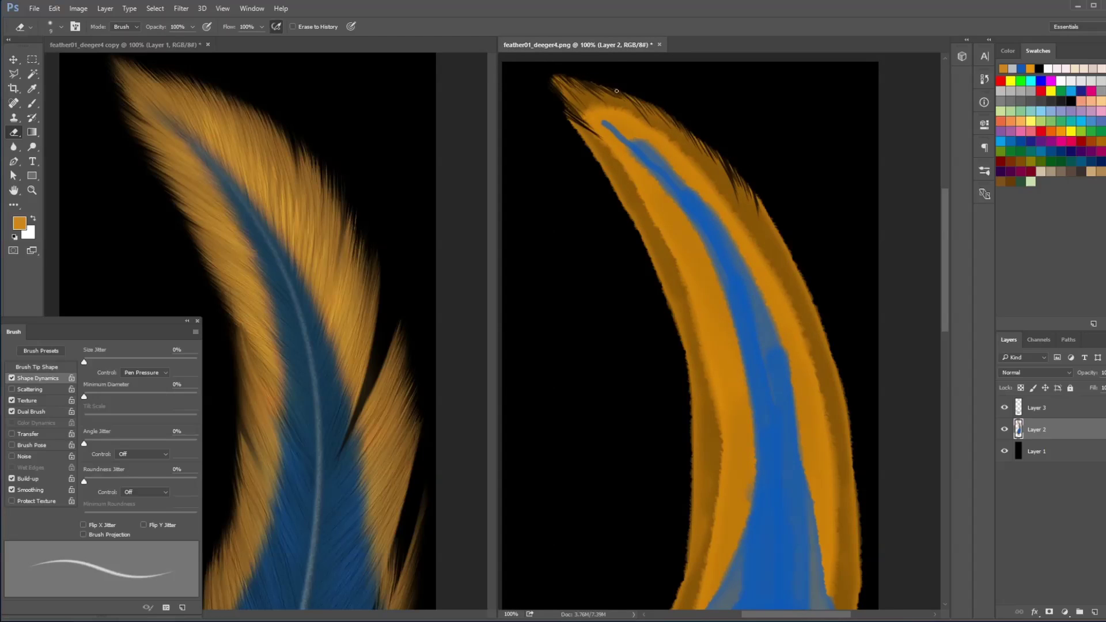
pyautogui.moveTo(668, 121); pyautogui.dragTo(636, 95)
pyautogui.moveTo(568, 120); pyautogui.dragTo(658, 206)
pyautogui.moveTo(597, 168); pyautogui.dragTo(659, 225)
pyautogui.moveTo(615, 190); pyautogui.dragTo(671, 265)
pyautogui.moveTo(629, 213); pyautogui.dragTo(697, 312)
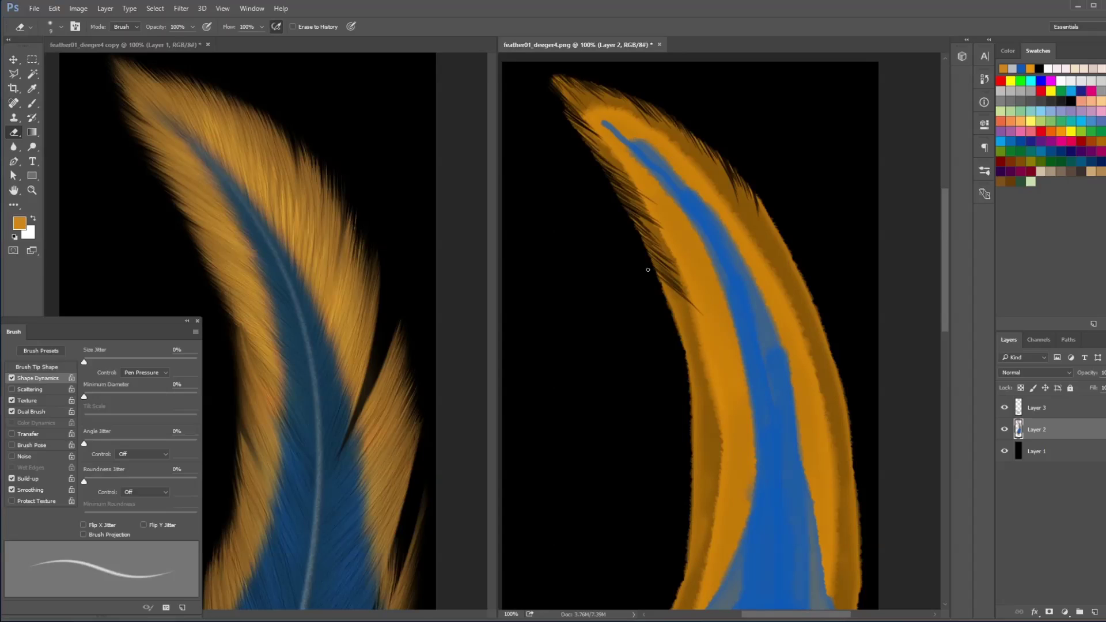
pyautogui.moveTo(658, 280)
pyautogui.mouseDown()
pyautogui.moveTo(706, 320)
pyautogui.moveTo(702, 345)
pyautogui.mouseUp()
# Cut barb notches along the feather's right and upper-right edges, mostly at size 9
pyautogui.moveTo(813, 291); pyautogui.dragTo(807, 412)
pyautogui.press(']')
pyautogui.press(']')
pyautogui.press(']')
pyautogui.moveTo(814, 336)
pyautogui.mouseDown()
pyautogui.moveTo(807, 403)
pyautogui.moveTo(778, 478)
pyautogui.mouseUp()
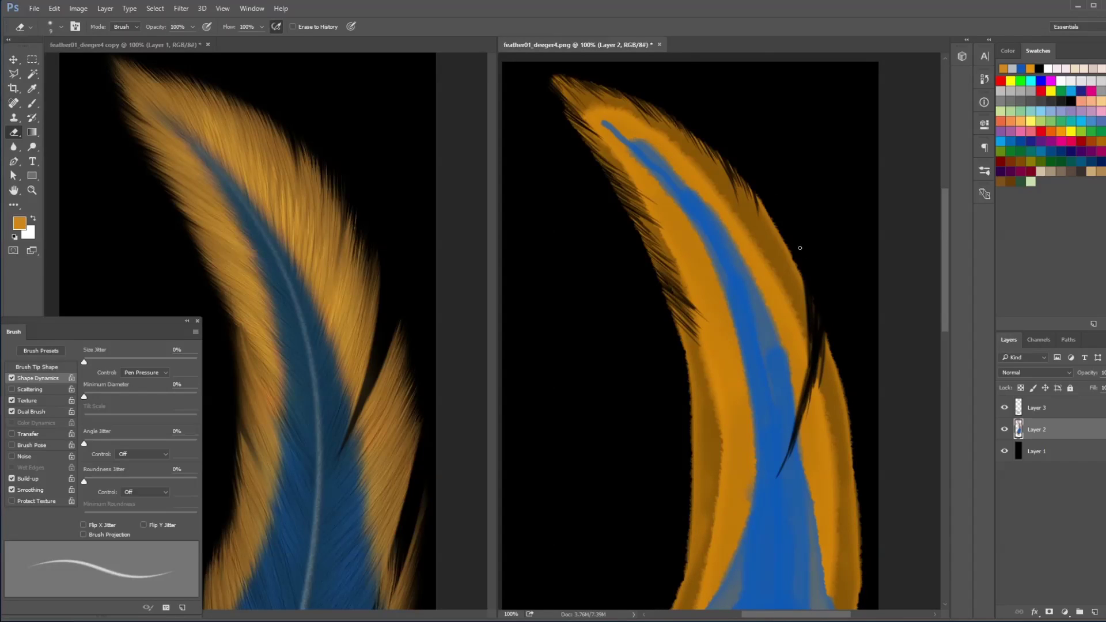
pyautogui.press('[')
pyautogui.press('[')
pyautogui.press('[')
pyautogui.moveTo(797, 263); pyautogui.dragTo(801, 310)
pyautogui.moveTo(780, 233)
pyautogui.mouseDown()
pyautogui.moveTo(798, 296)
pyautogui.moveTo(784, 313)
pyautogui.mouseUp()
pyautogui.moveTo(790, 254); pyautogui.dragTo(801, 319)
pyautogui.moveTo(758, 197); pyautogui.dragTo(776, 257)
pyautogui.moveTo(751, 191)
pyautogui.mouseDown()
pyautogui.moveTo(764, 242)
pyautogui.moveTo(757, 225)
pyautogui.mouseUp()
pyautogui.moveTo(823, 334); pyautogui.dragTo(817, 414)
pyautogui.moveTo(829, 354); pyautogui.dragTo(844, 432)
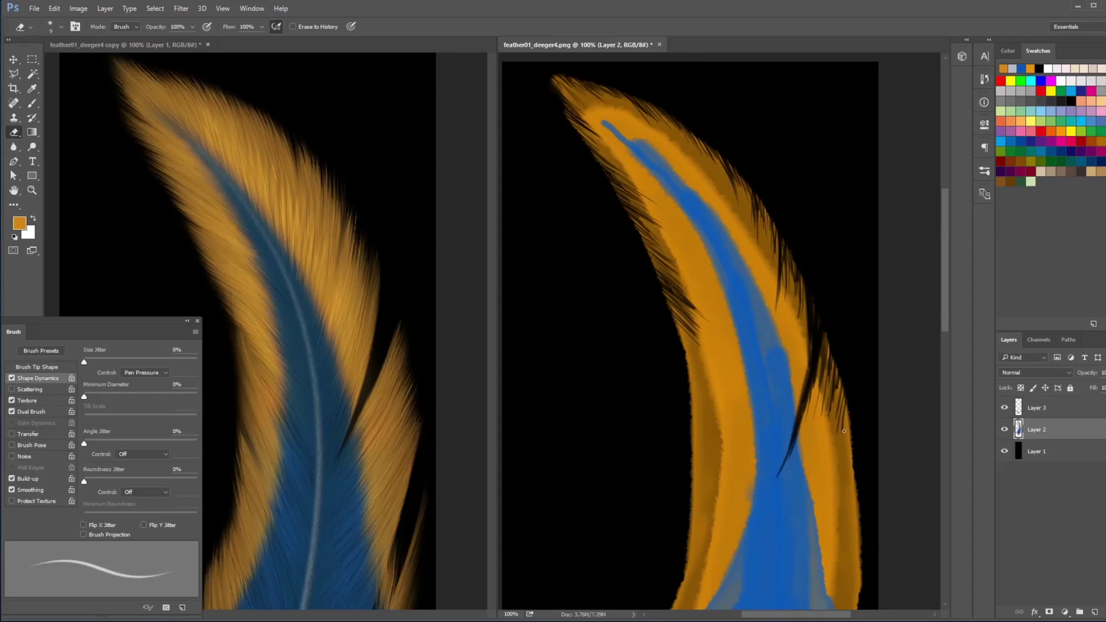
pyautogui.moveTo(836, 380); pyautogui.dragTo(846, 460)
# Cut wider notches along the lower-right edge with a size 25 eraser
pyautogui.moveTo(846, 411); pyautogui.dragTo(840, 536)
pyautogui.press(']')
pyautogui.press(']')
pyautogui.press(']')
pyautogui.moveTo(844, 496); pyautogui.dragTo(829, 564)
pyautogui.moveTo(858, 460); pyautogui.dragTo(824, 602)
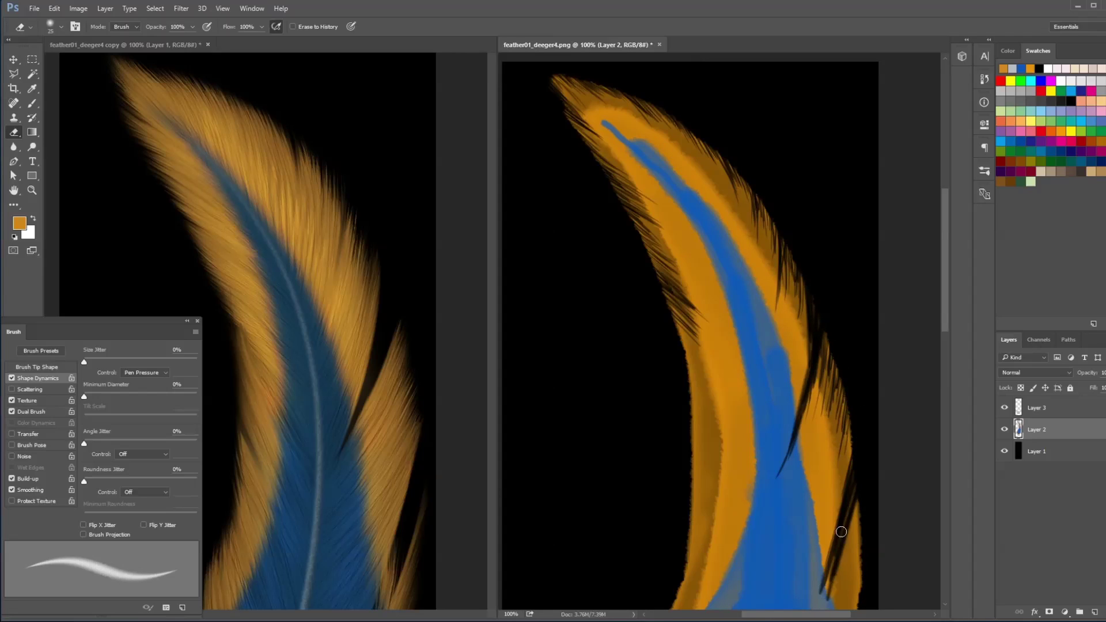
pyautogui.moveTo(855, 501); pyautogui.dragTo(826, 607)
pyautogui.moveTo(857, 501); pyautogui.dragTo(830, 604)
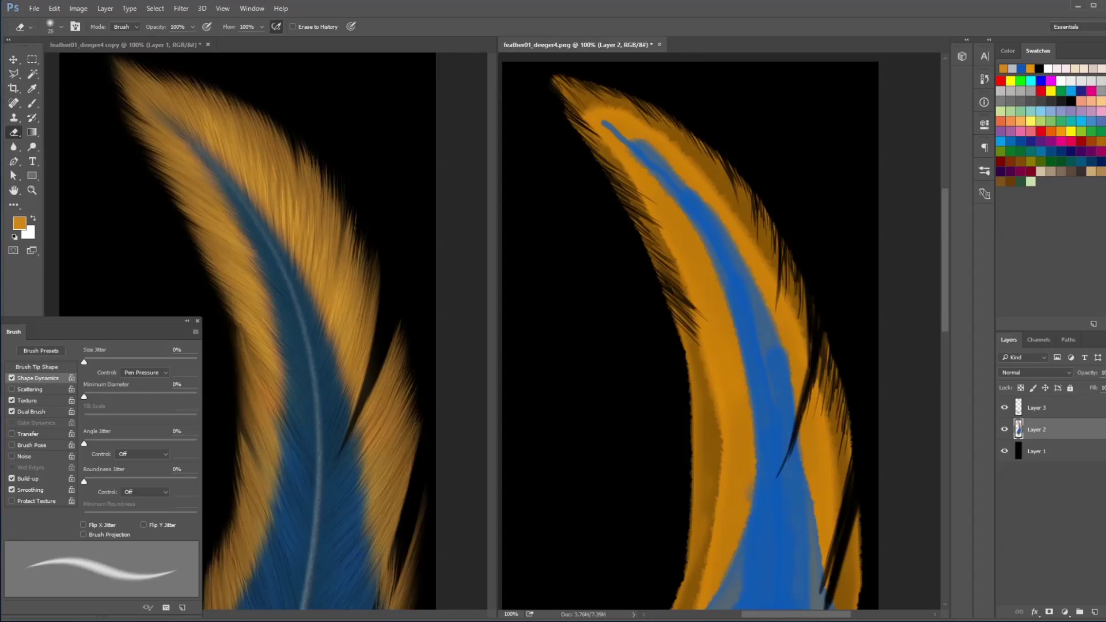
pyautogui.press('b')
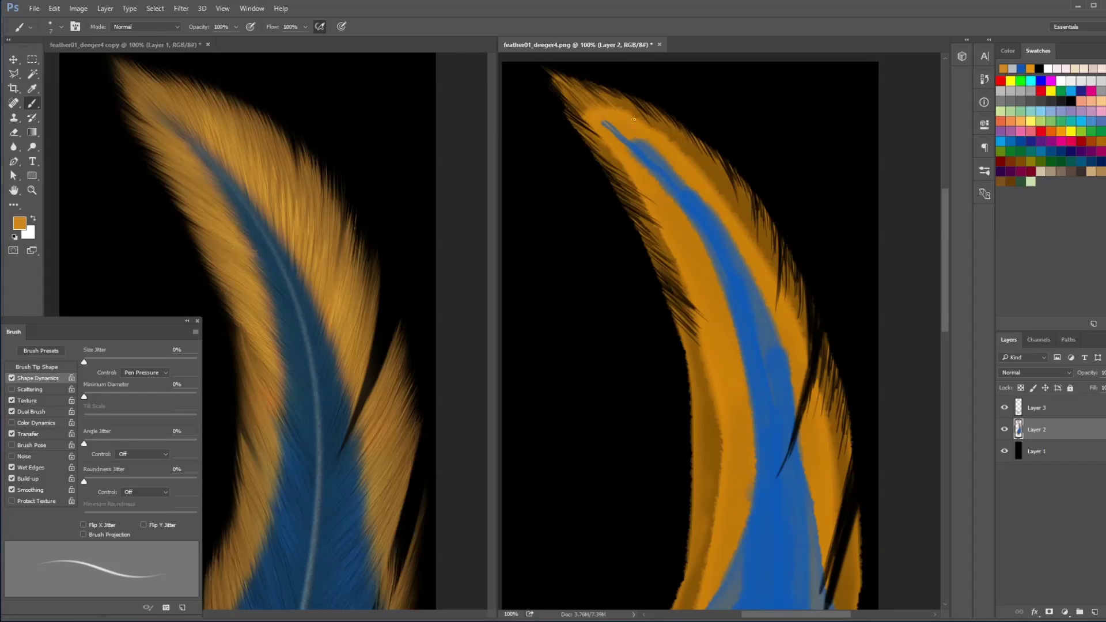
# Paint a slightly lighter orange along the feather's upper-right edge
pyautogui.moveTo(633, 96); pyautogui.dragTo(695, 167)
pyautogui.click(19, 223)
pyautogui.press('Return')
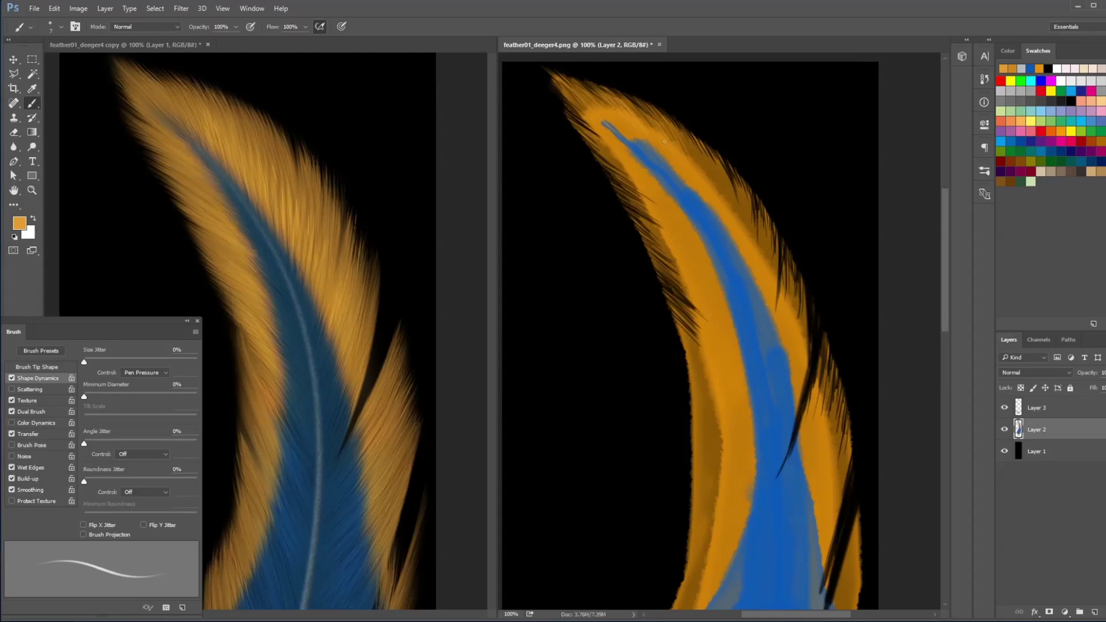
pyautogui.moveTo(699, 179)
pyautogui.mouseDown()
pyautogui.moveTo(671, 115)
pyautogui.moveTo(714, 161)
pyautogui.mouseUp()
pyautogui.moveTo(688, 120)
pyautogui.mouseDown()
pyautogui.moveTo(711, 163)
pyautogui.moveTo(696, 167)
pyautogui.moveTo(634, 92)
pyautogui.moveTo(652, 126)
pyautogui.mouseUp()
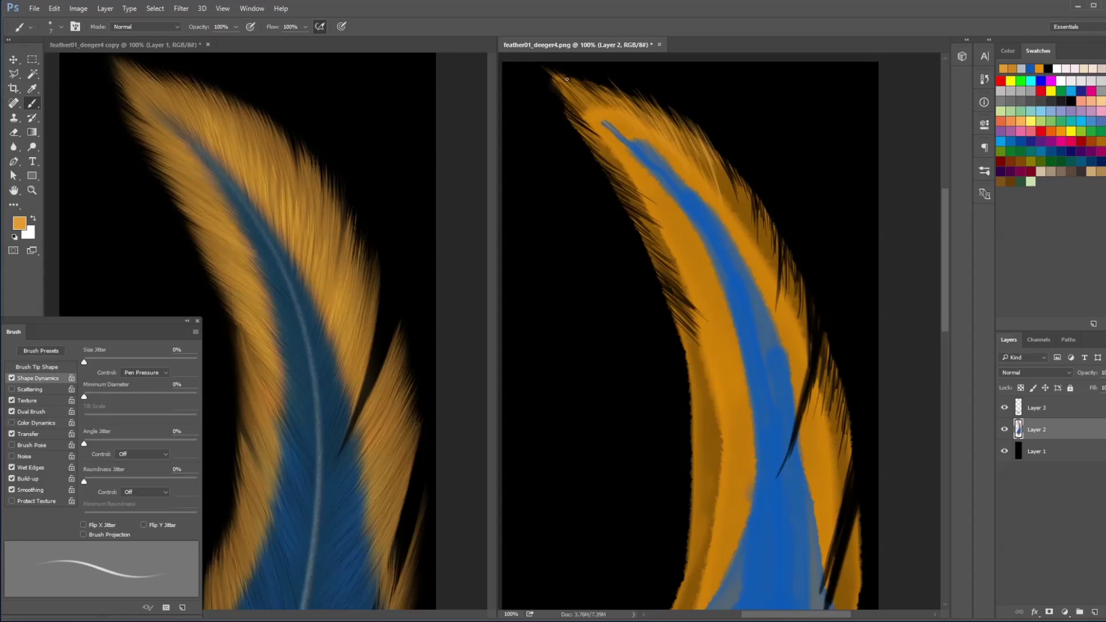
# Thin out the orange strands near the tip with a size 10 eraser
pyautogui.press('e')
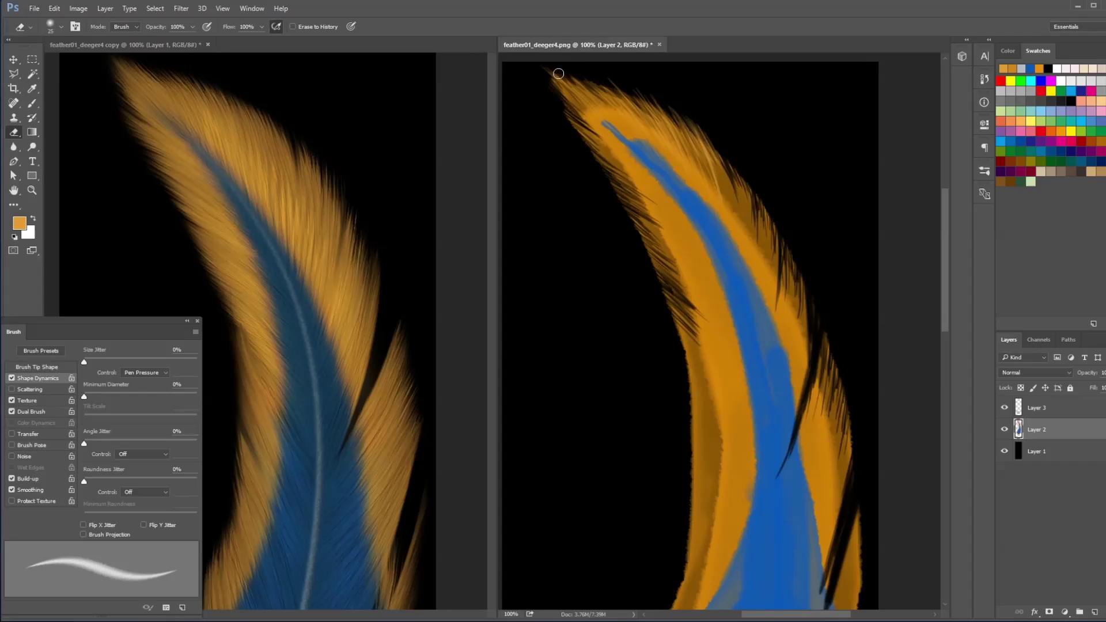
pyautogui.press('[')
pyautogui.press('[')
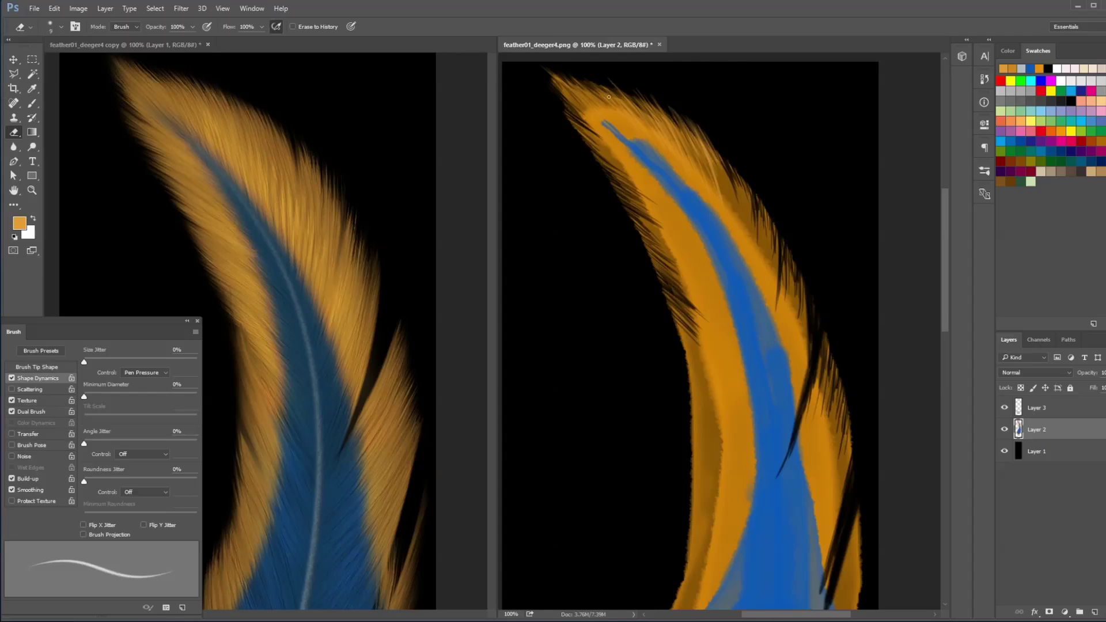
pyautogui.moveTo(608, 96)
pyautogui.mouseDown()
pyautogui.moveTo(655, 140)
pyautogui.moveTo(566, 114)
pyautogui.moveTo(619, 174)
pyautogui.mouseUp()
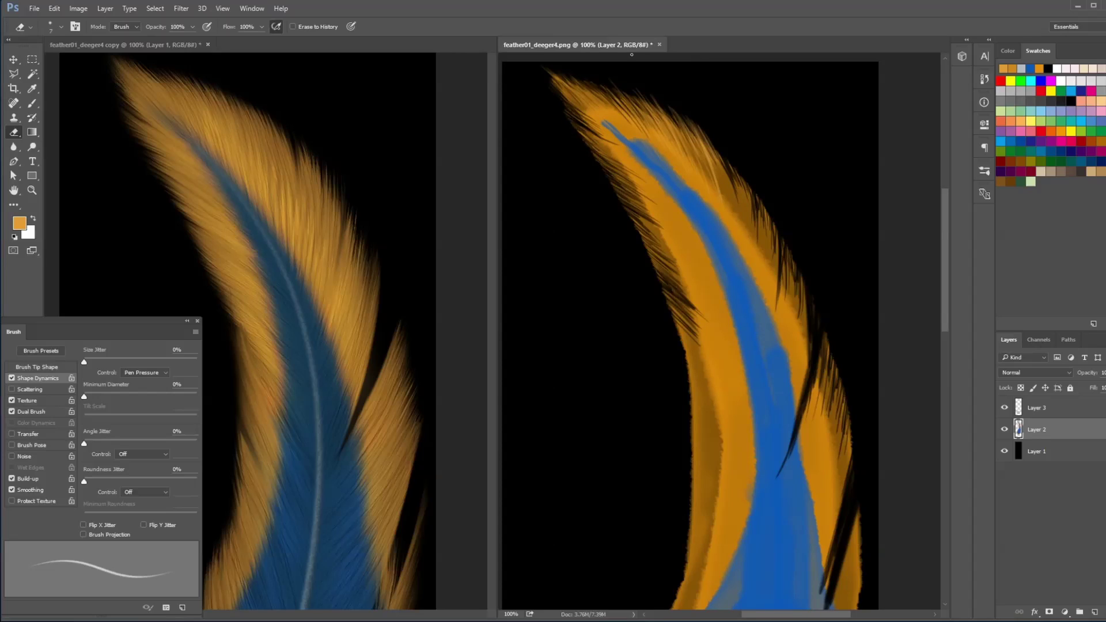
pyautogui.press('b')
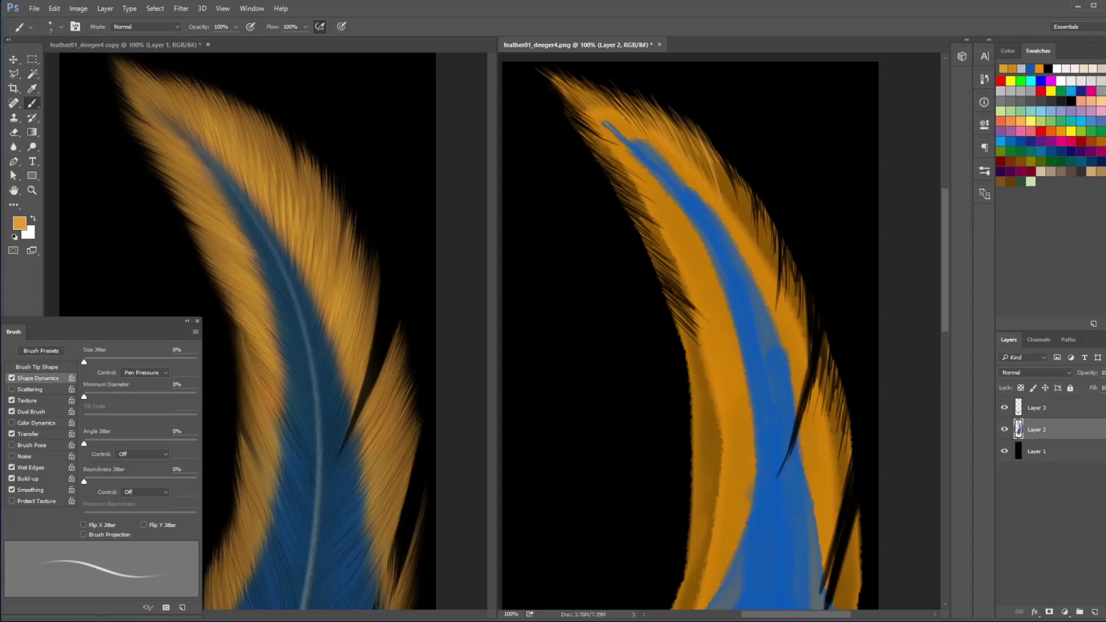
# Paint orange along the blue stripe's right side and tidy stray strokes on the right edge
pyautogui.moveTo(622, 118)
pyautogui.mouseDown()
pyautogui.moveTo(737, 236)
pyautogui.moveTo(768, 215)
pyautogui.moveTo(806, 344)
pyautogui.mouseUp()
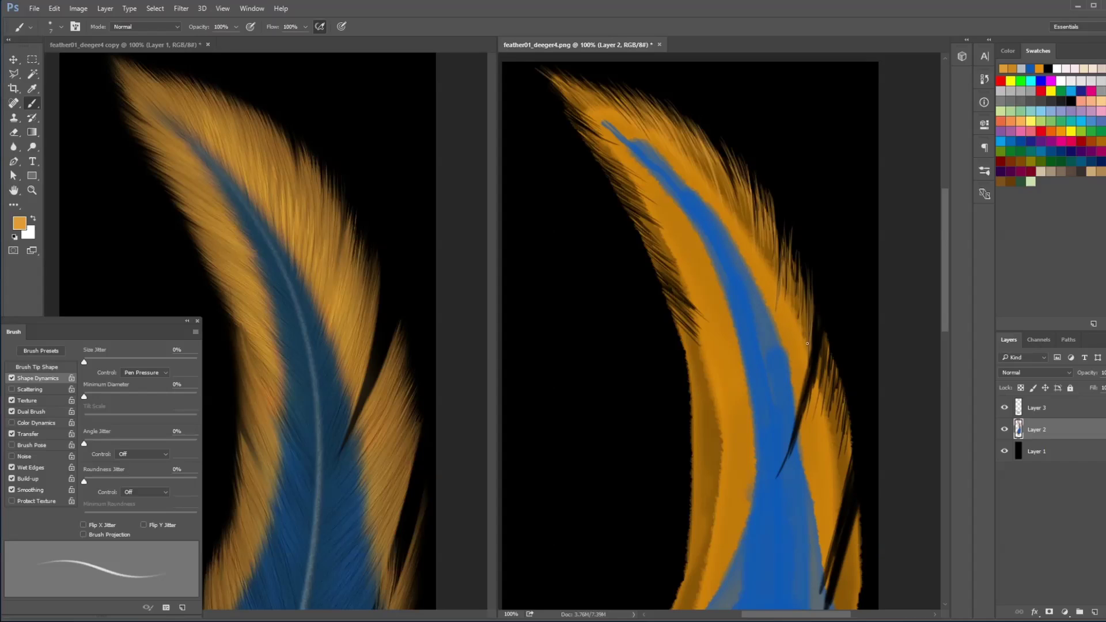
pyautogui.press('e')
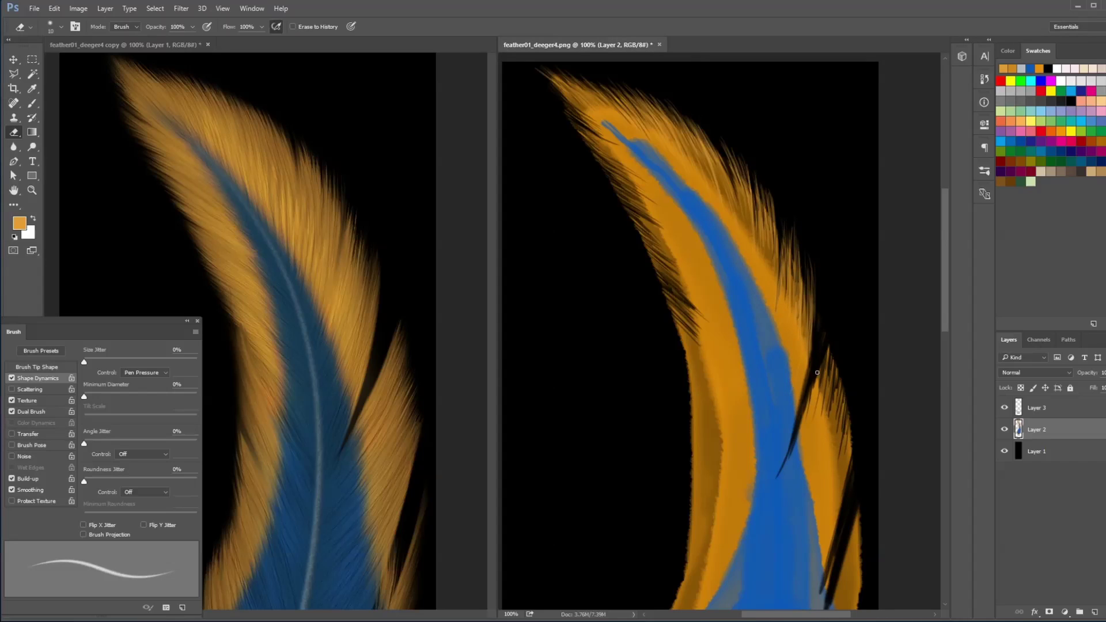
pyautogui.moveTo(817, 372); pyautogui.dragTo(823, 345)
pyautogui.press('b')
pyautogui.moveTo(828, 386)
pyautogui.mouseDown()
pyautogui.moveTo(832, 330)
pyautogui.moveTo(826, 391)
pyautogui.moveTo(837, 360)
pyautogui.mouseUp()
# Paint fine orange hair strands all the way down the feather's right edge
pyautogui.moveTo(834, 420)
pyautogui.mouseDown()
pyautogui.moveTo(835, 337)
pyautogui.moveTo(835, 395)
pyautogui.mouseUp()
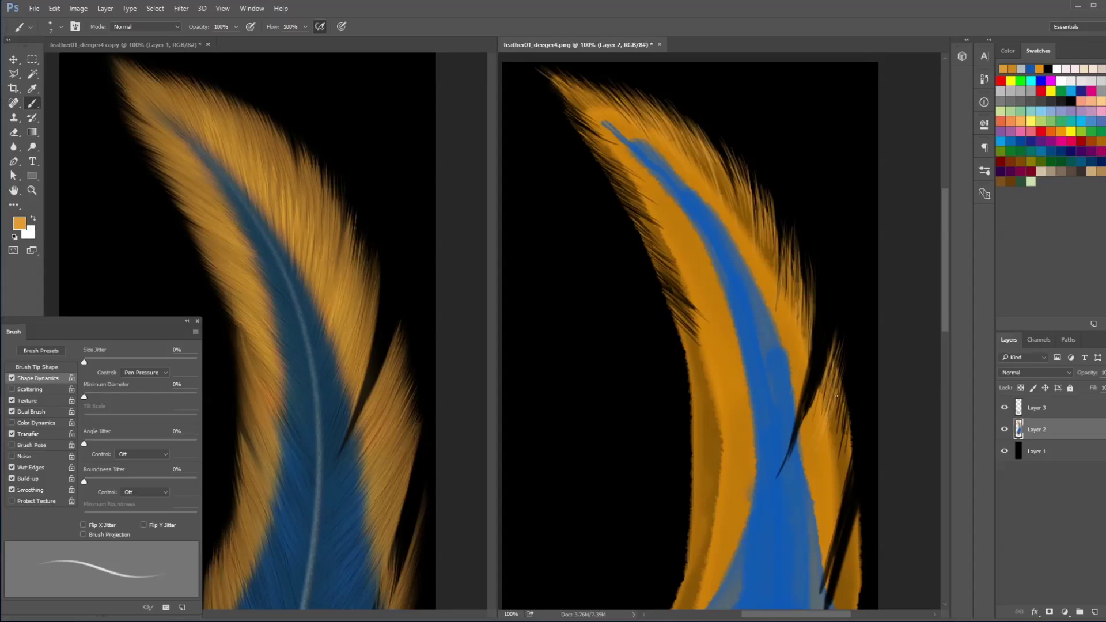
pyautogui.moveTo(849, 467); pyautogui.dragTo(836, 363)
pyautogui.moveTo(853, 495); pyautogui.dragTo(844, 415)
pyautogui.moveTo(851, 469); pyautogui.dragTo(840, 394)
pyautogui.moveTo(847, 449); pyautogui.dragTo(834, 380)
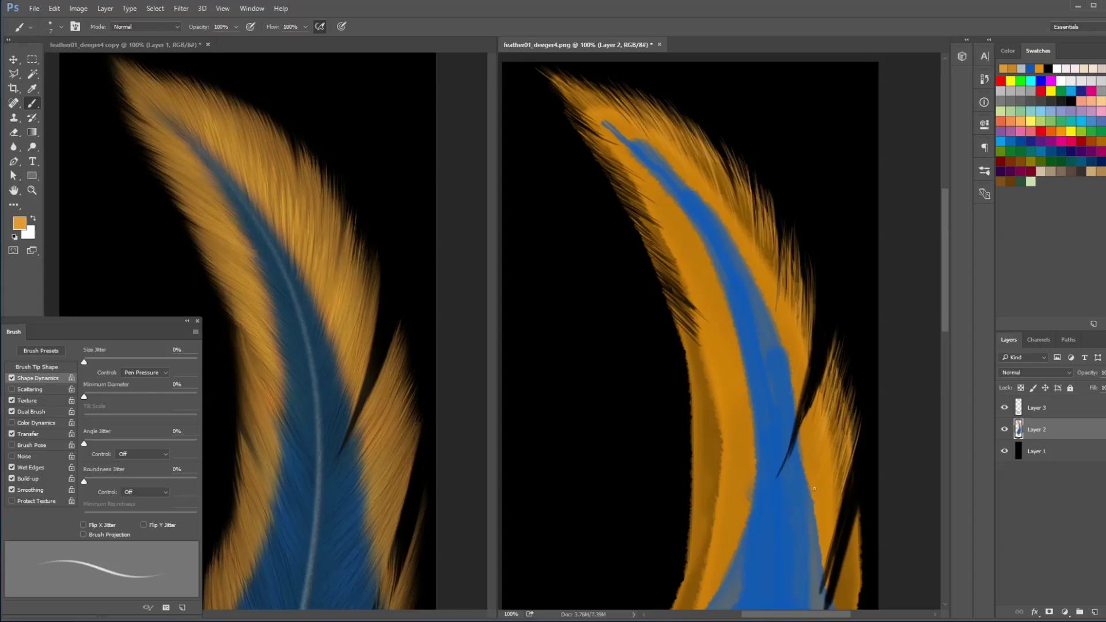
pyautogui.moveTo(846, 501); pyautogui.dragTo(835, 418)
pyautogui.moveTo(851, 530)
pyautogui.mouseDown()
pyautogui.moveTo(835, 457)
pyautogui.moveTo(843, 369)
pyautogui.mouseUp()
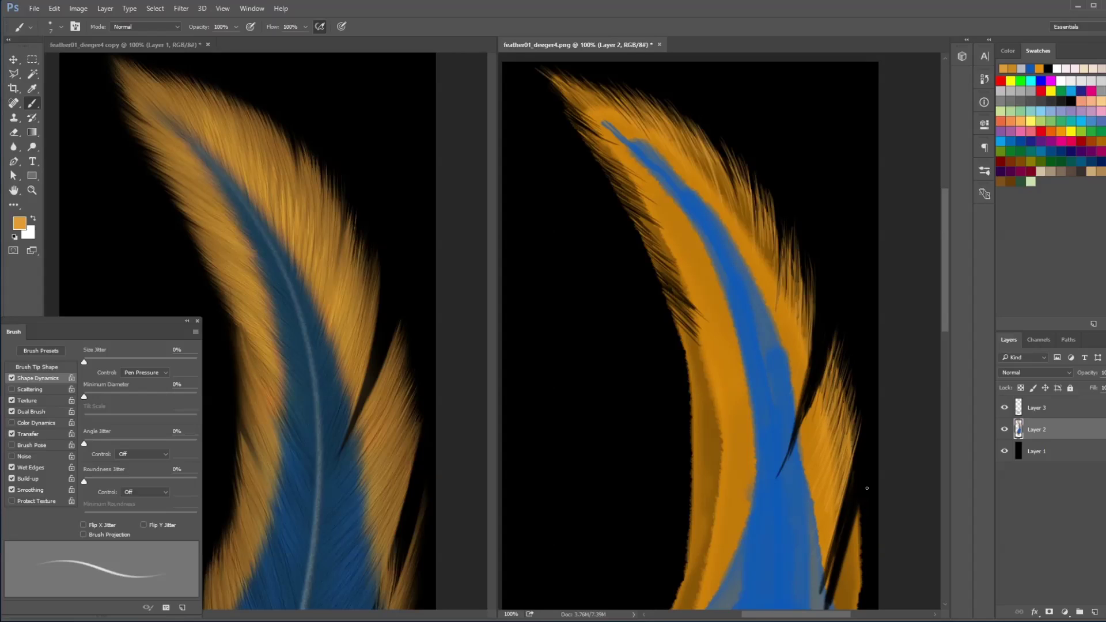
pyautogui.moveTo(864, 524); pyautogui.dragTo(859, 478)
pyautogui.moveTo(841, 599)
pyautogui.mouseDown()
pyautogui.moveTo(858, 501)
pyautogui.moveTo(847, 556)
pyautogui.mouseUp()
pyautogui.press('e')
pyautogui.press('b')
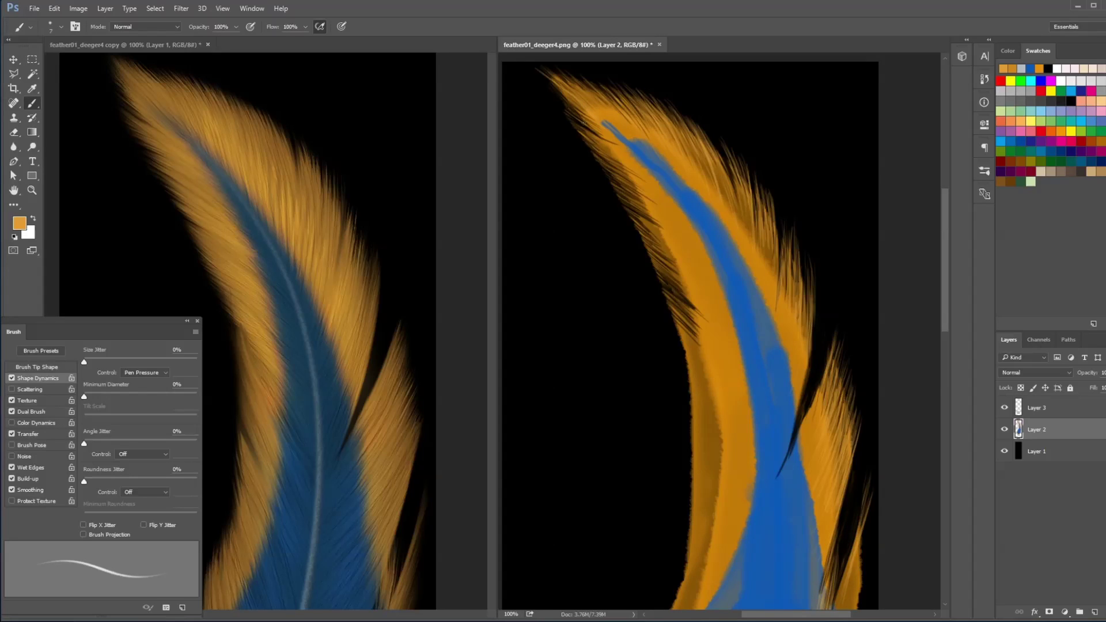
# Paint light orange and dark strands across the upper left, middle and left edge
pyautogui.moveTo(587, 138); pyautogui.dragTo(702, 242)
pyautogui.moveTo(622, 196); pyautogui.dragTo(717, 260)
pyautogui.moveTo(628, 216)
pyautogui.mouseDown()
pyautogui.moveTo(696, 268)
pyautogui.moveTo(714, 305)
pyautogui.mouseUp()
pyautogui.moveTo(651, 276)
pyautogui.mouseDown()
pyautogui.moveTo(717, 328)
pyautogui.moveTo(743, 369)
pyautogui.mouseUp()
pyautogui.moveTo(682, 346); pyautogui.dragTo(714, 466)
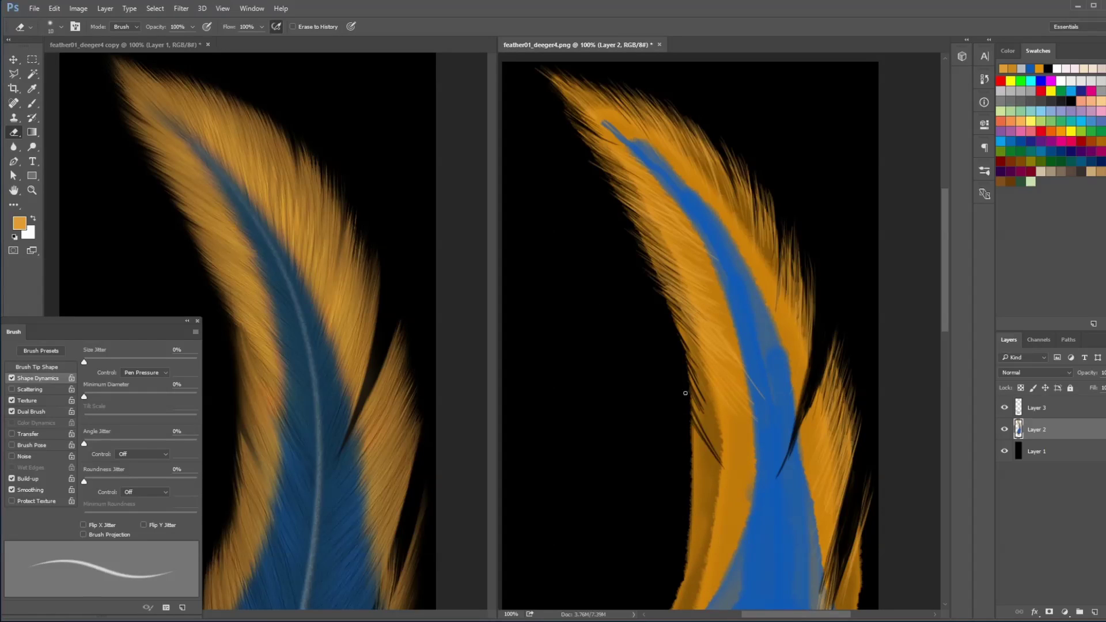
pyautogui.moveTo(686, 391); pyautogui.dragTo(720, 538)
pyautogui.moveTo(688, 501)
pyautogui.mouseDown()
pyautogui.moveTo(691, 604)
pyautogui.moveTo(719, 560)
pyautogui.moveTo(734, 596)
pyautogui.mouseUp()
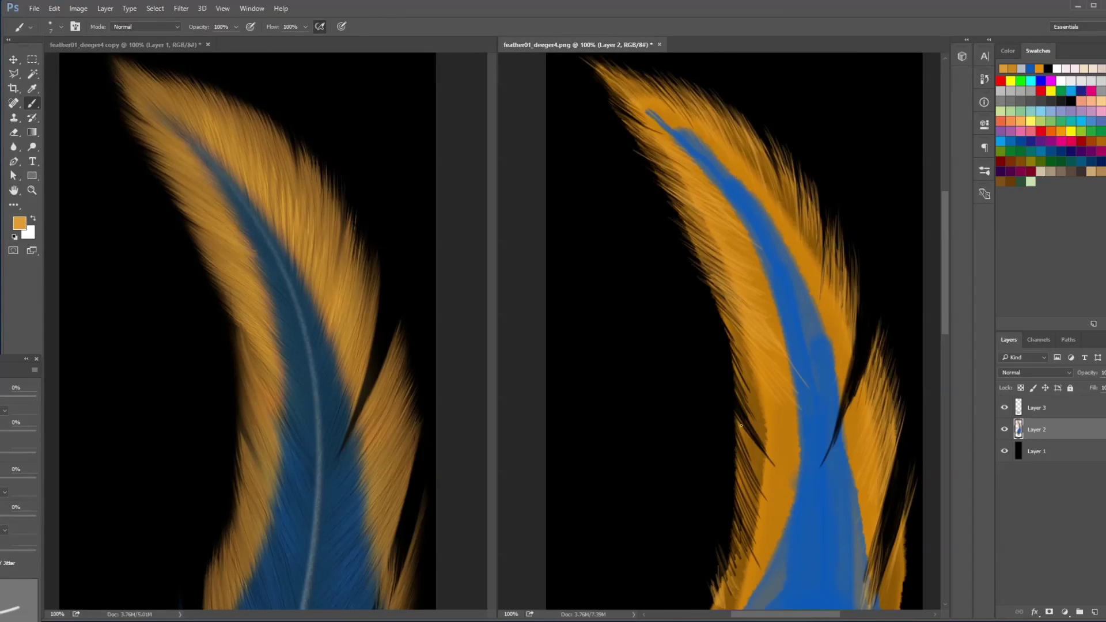
pyautogui.moveTo(731, 351); pyautogui.dragTo(771, 484)
pyautogui.moveTo(740, 408); pyautogui.dragTo(777, 478)
pyautogui.moveTo(728, 438)
pyautogui.mouseDown()
pyautogui.moveTo(745, 545)
pyautogui.moveTo(720, 593)
pyautogui.mouseUp()
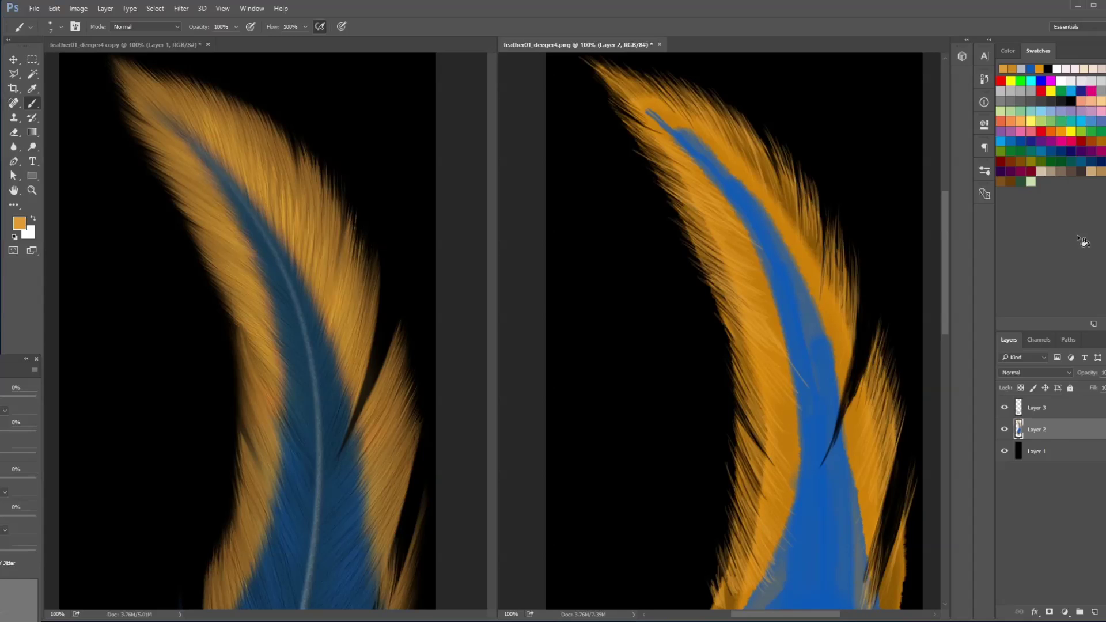
# Paint light-blue shaft strands down the feather's centre on Layer 3
pyautogui.click(20, 223)
pyautogui.click(1037, 407)
pyautogui.moveTo(651, 113); pyautogui.dragTo(817, 410)
pyautogui.moveTo(765, 248)
pyautogui.mouseDown()
pyautogui.moveTo(814, 443)
pyautogui.moveTo(818, 608)
pyautogui.mouseUp()
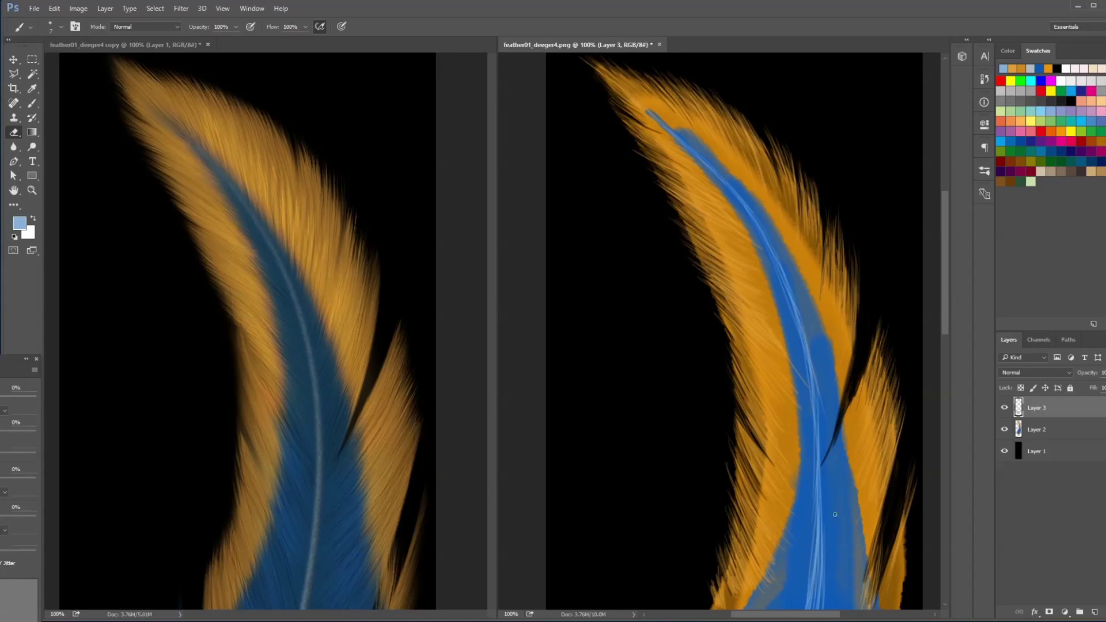
# On Layer 2, paint a darker blue over the orange at the shaft's left edge
pyautogui.click(1037, 429)
pyautogui.click(19, 222)
pyautogui.click(652, 119)
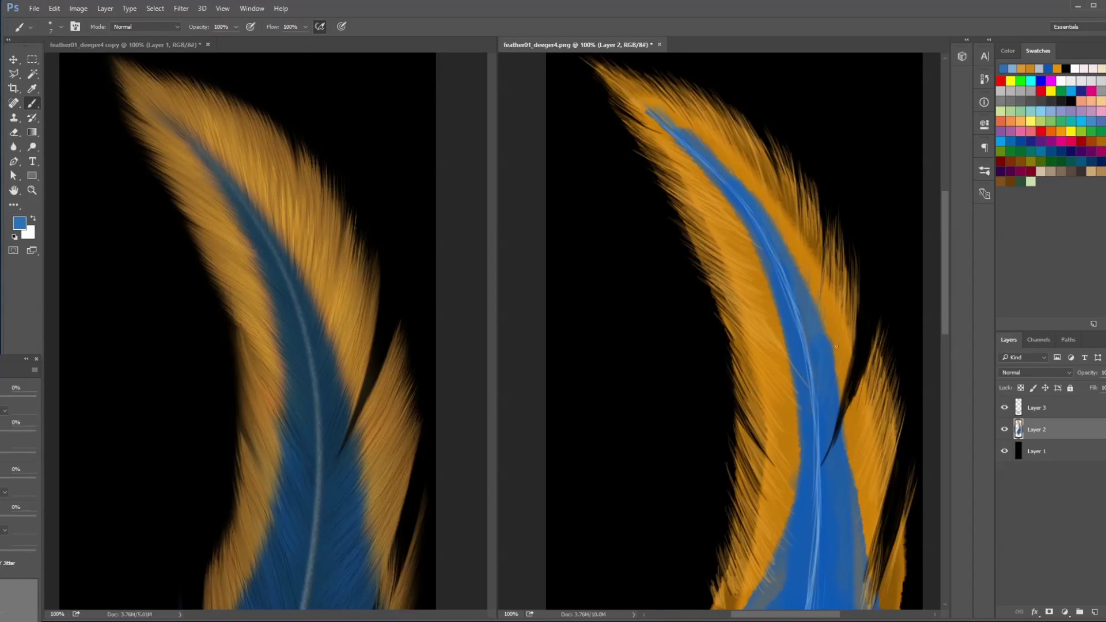
pyautogui.moveTo(801, 410); pyautogui.dragTo(803, 378)
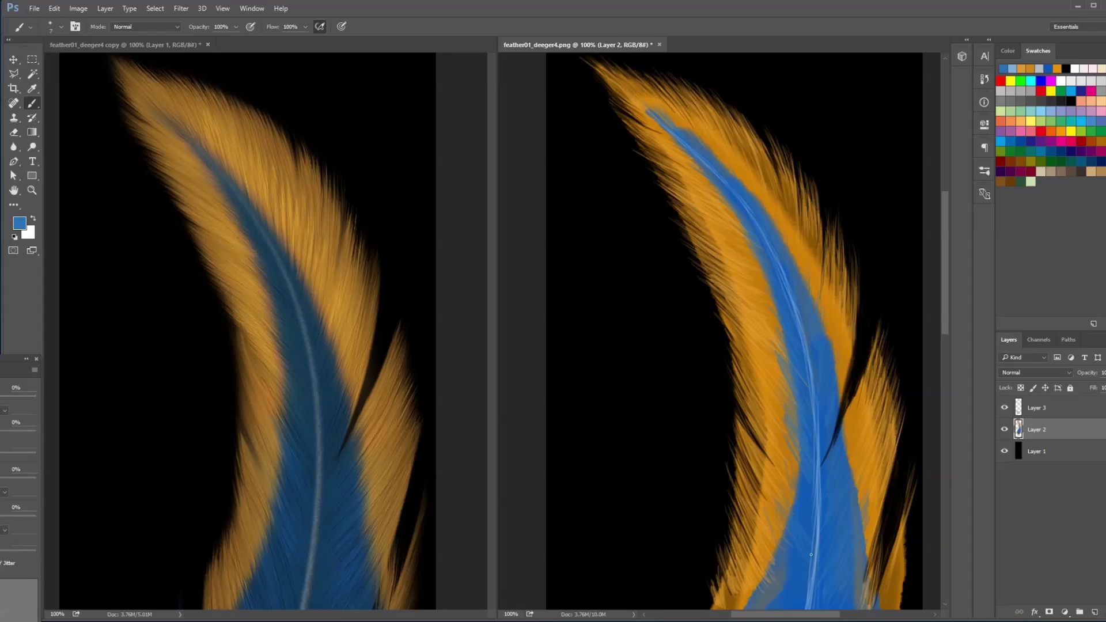
# Switch to orange and paint strands over the blue shaft's right and upper edges
pyautogui.moveTo(811, 555); pyautogui.dragTo(796, 541)
pyautogui.press('Return')
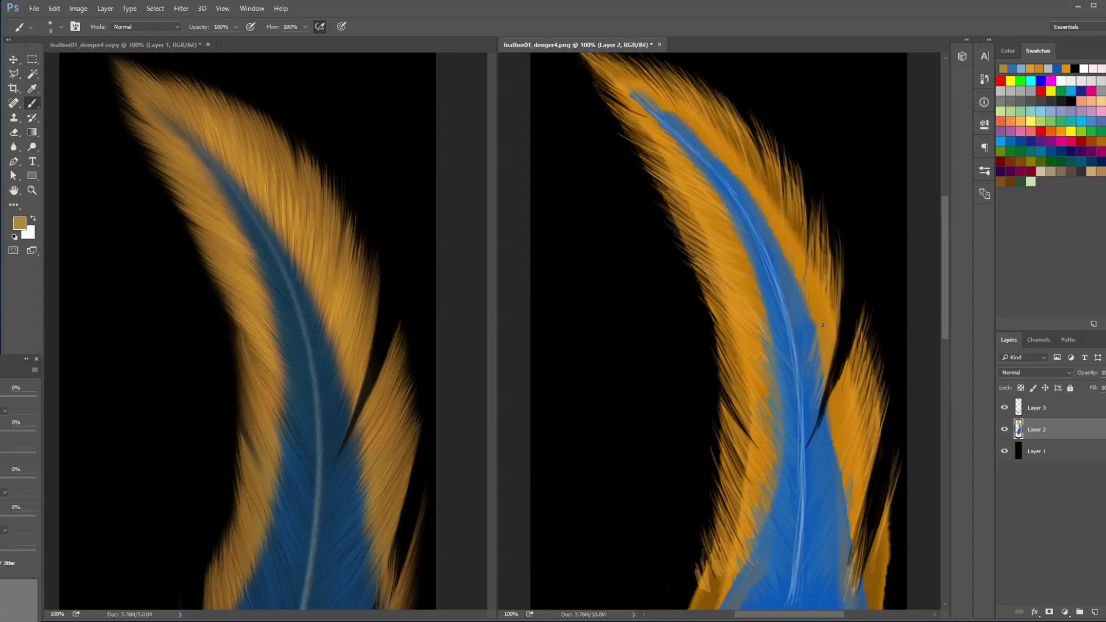
pyautogui.moveTo(821, 325)
pyautogui.mouseDown()
pyautogui.moveTo(813, 248)
pyautogui.moveTo(838, 524)
pyautogui.mouseUp()
pyautogui.moveTo(875, 397); pyautogui.dragTo(841, 583)
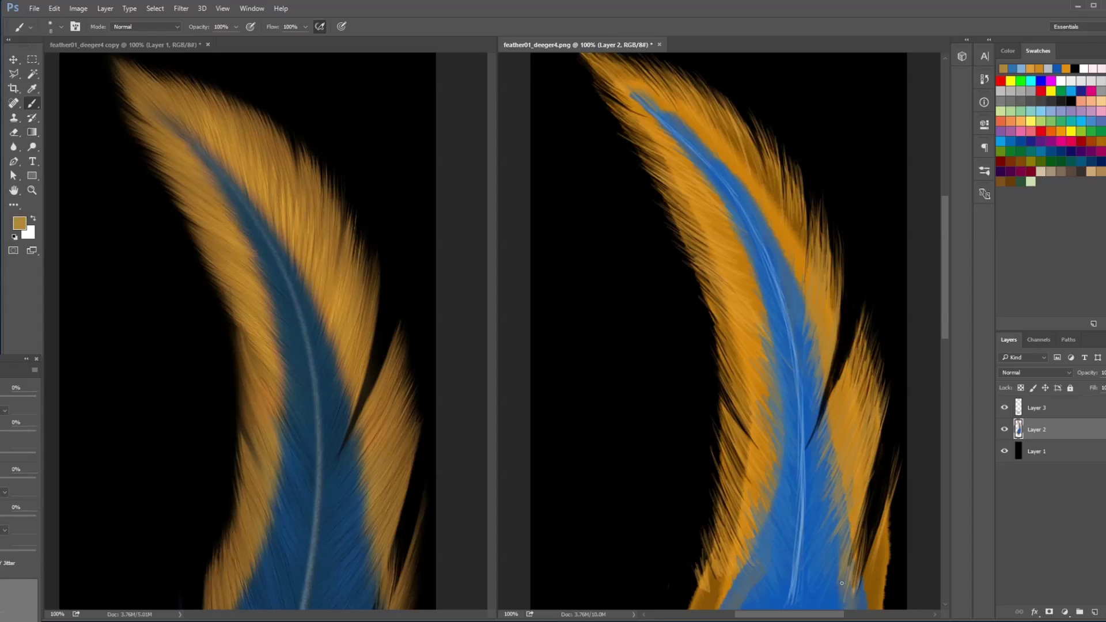
pyautogui.moveTo(802, 323); pyautogui.dragTo(798, 184)
pyautogui.moveTo(807, 256); pyautogui.dragTo(763, 129)
pyautogui.moveTo(790, 288); pyautogui.dragTo(780, 173)
pyautogui.moveTo(756, 213)
pyautogui.mouseDown()
pyautogui.moveTo(725, 97)
pyautogui.moveTo(748, 259)
pyautogui.mouseUp()
# Add orange strands along the upper shaft, right lobe, tip and left edge
pyautogui.moveTo(619, 104); pyautogui.dragTo(720, 172)
pyautogui.moveTo(717, 127); pyautogui.dragTo(680, 171)
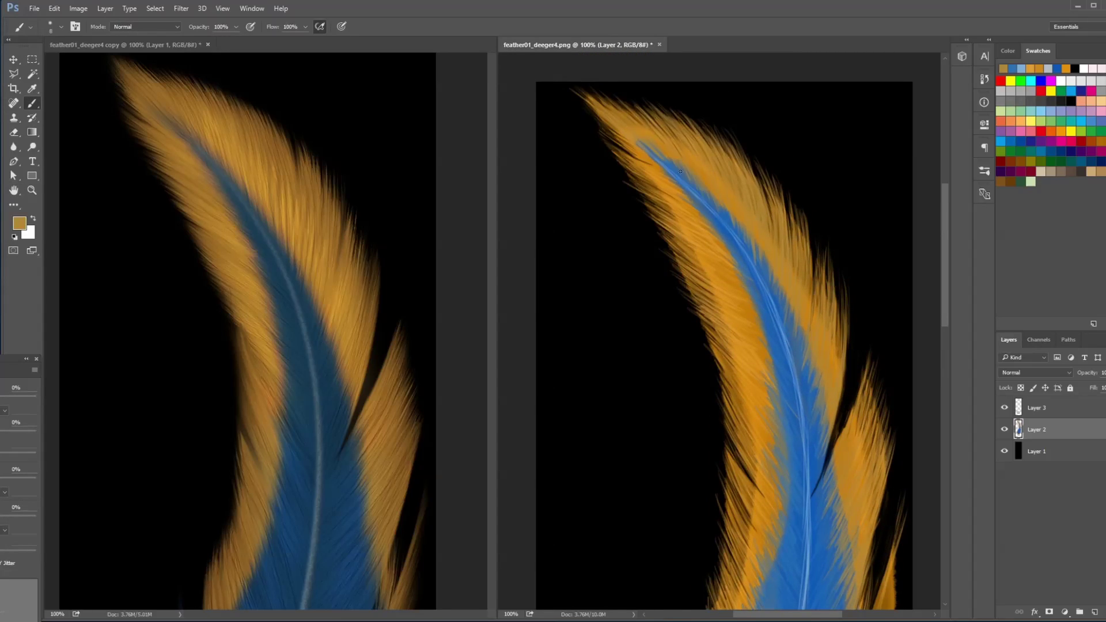
pyautogui.moveTo(846, 354)
pyautogui.mouseDown()
pyautogui.moveTo(816, 251)
pyautogui.moveTo(765, 175)
pyautogui.mouseUp()
pyautogui.moveTo(875, 438)
pyautogui.mouseDown()
pyautogui.moveTo(857, 352)
pyautogui.moveTo(863, 392)
pyautogui.mouseUp()
pyautogui.moveTo(829, 507); pyautogui.dragTo(839, 442)
pyautogui.moveTo(576, 99); pyautogui.dragTo(615, 137)
pyautogui.moveTo(700, 209)
pyautogui.mouseDown()
pyautogui.moveTo(639, 198)
pyautogui.moveTo(727, 309)
pyautogui.moveTo(711, 337)
pyautogui.moveTo(740, 473)
pyautogui.mouseUp()
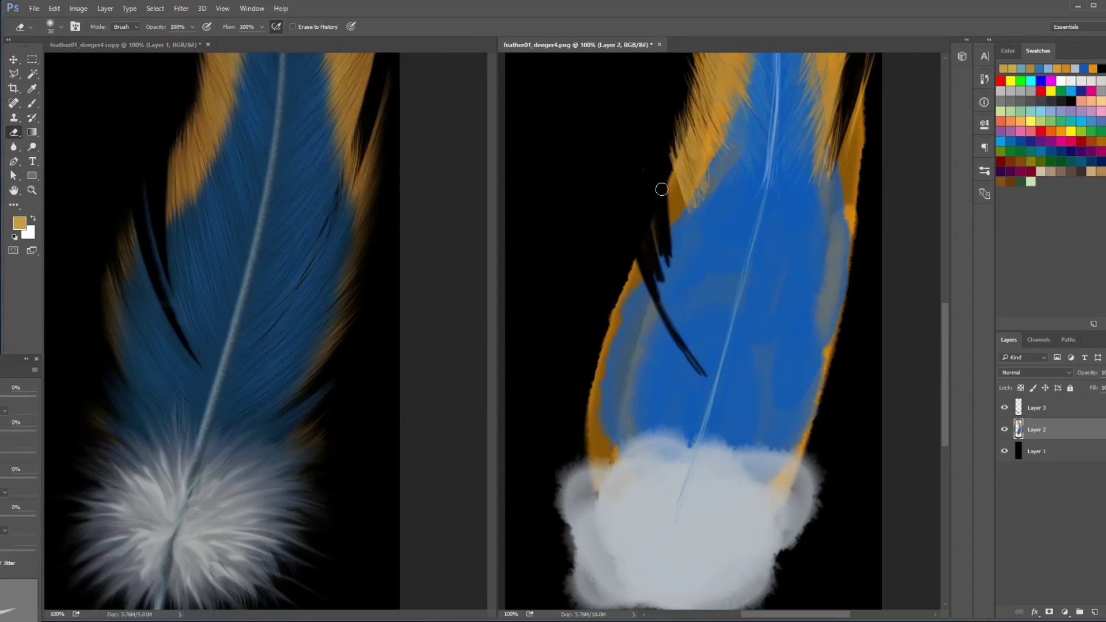
# Paint orange strands near the feather's upper edges
pyautogui.moveTo(682, 265); pyautogui.dragTo(688, 104)
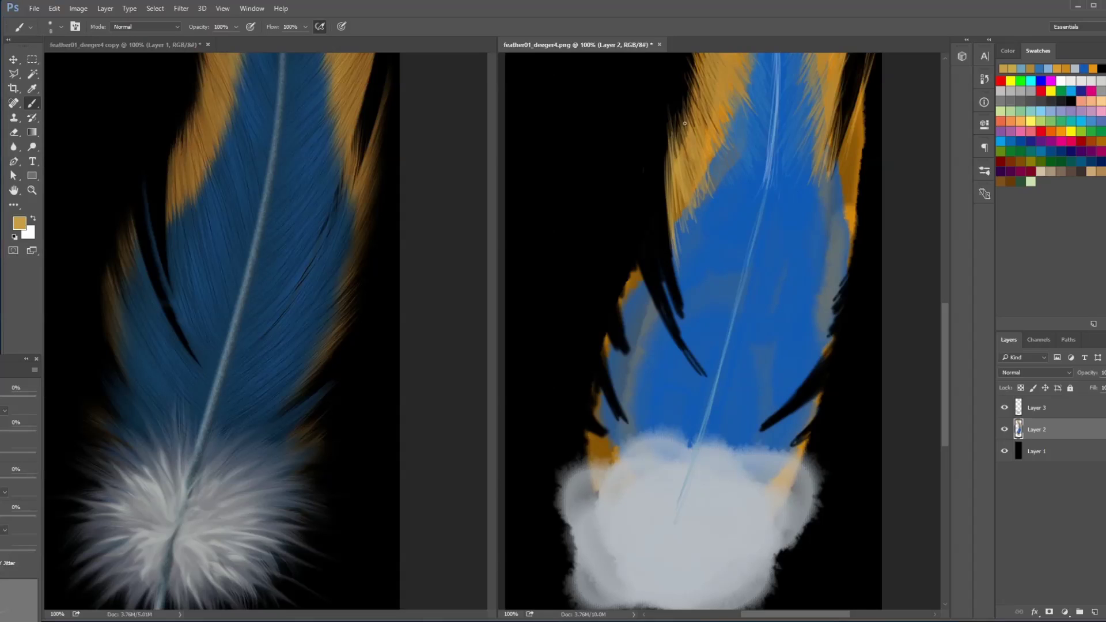
pyautogui.moveTo(857, 253); pyautogui.dragTo(863, 92)
pyautogui.moveTo(789, 392); pyautogui.dragTo(852, 196)
pyautogui.moveTo(640, 311); pyautogui.dragTo(605, 235)
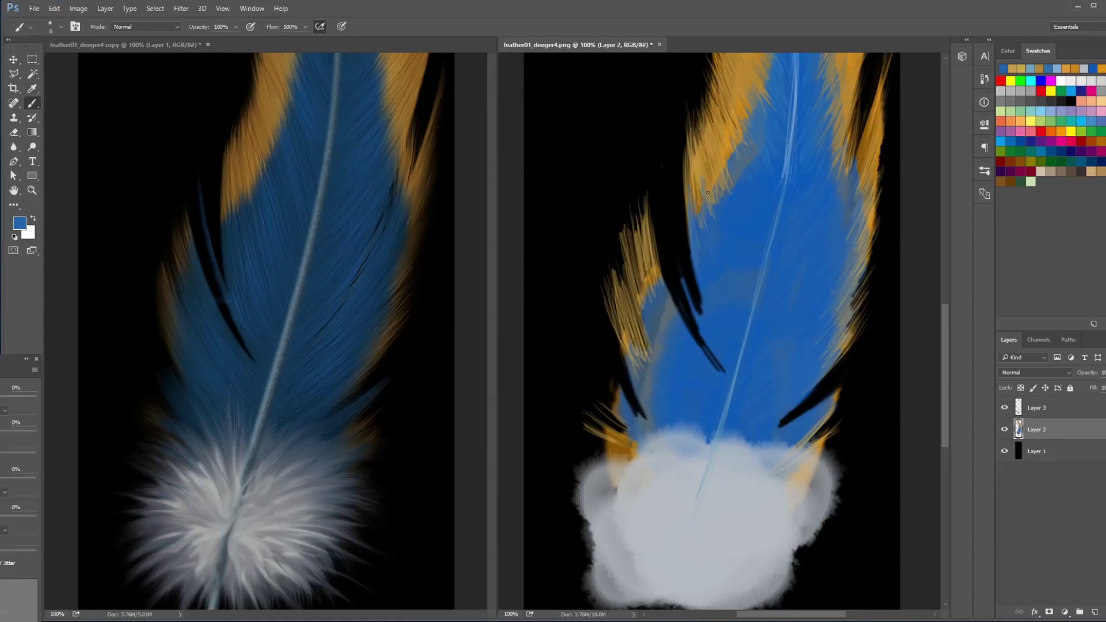
# Paint blue over the upper-left dark gap, the lower edges and up the right side
pyautogui.moveTo(697, 311); pyautogui.dragTo(662, 173)
pyautogui.moveTo(714, 219)
pyautogui.mouseDown()
pyautogui.moveTo(682, 371)
pyautogui.moveTo(605, 403)
pyautogui.mouseUp()
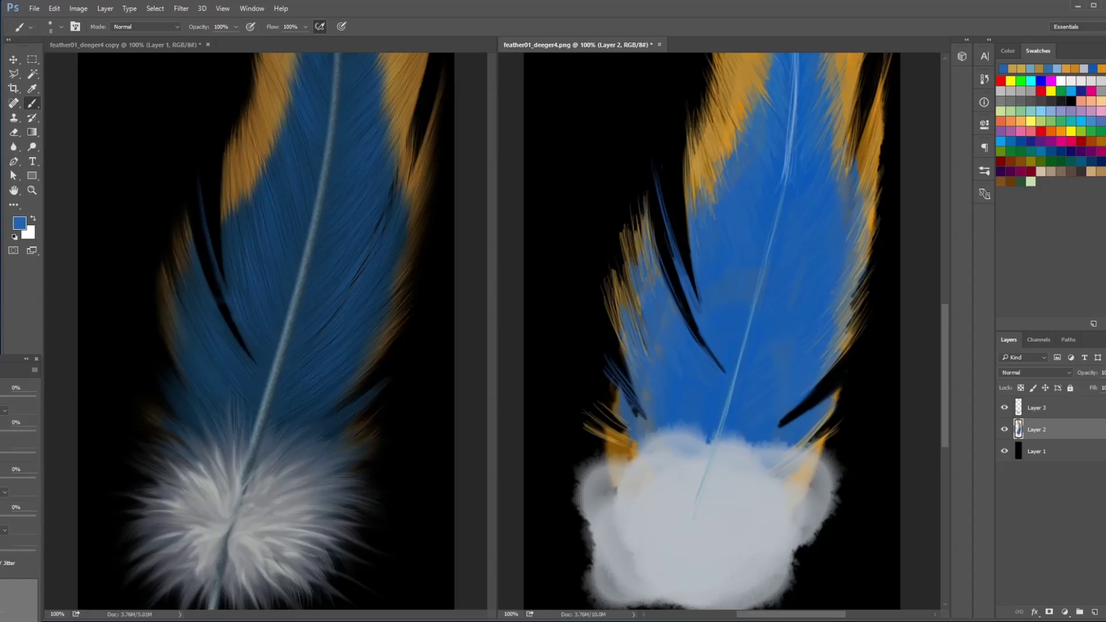
pyautogui.moveTo(639, 369); pyautogui.dragTo(593, 427)
pyautogui.moveTo(852, 374)
pyautogui.mouseDown()
pyautogui.moveTo(783, 427)
pyautogui.moveTo(821, 325)
pyautogui.mouseUp()
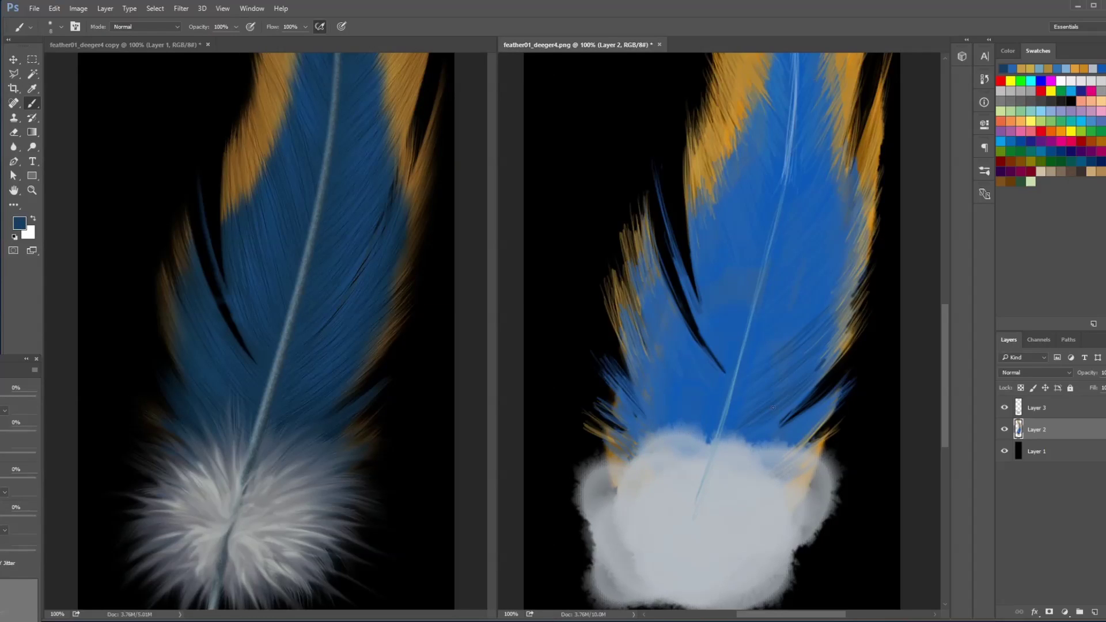
pyautogui.moveTo(749, 432); pyautogui.dragTo(835, 397)
pyautogui.moveTo(869, 219); pyautogui.dragTo(840, 282)
pyautogui.moveTo(840, 167); pyautogui.dragTo(805, 185)
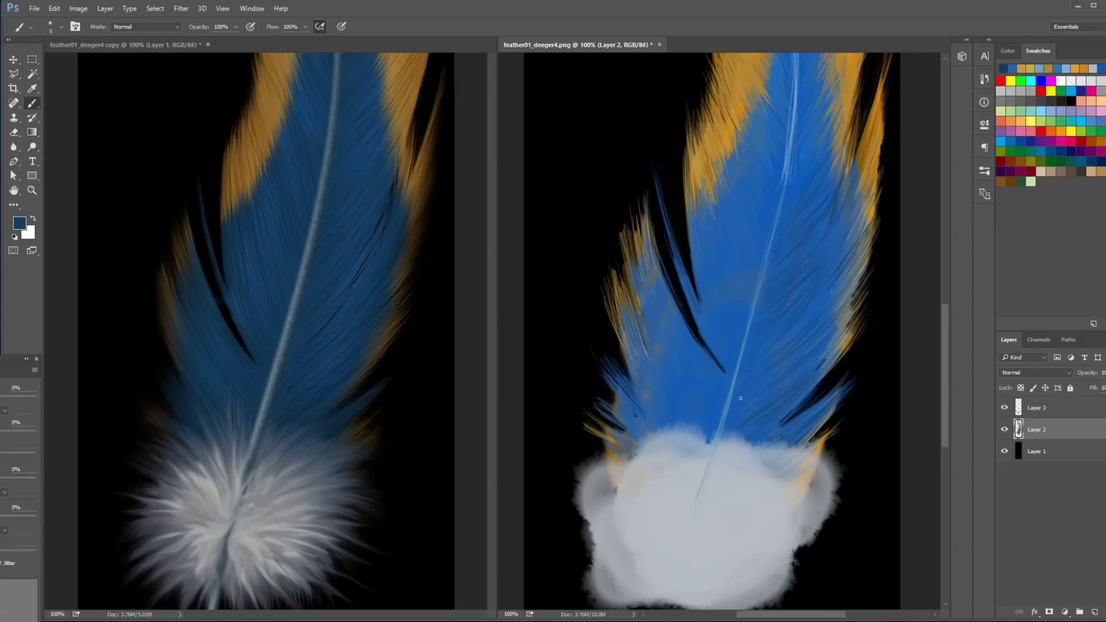
# Fill the remaining dark strands across the feather with blue
pyautogui.moveTo(818, 368); pyautogui.dragTo(852, 270)
pyautogui.moveTo(725, 334); pyautogui.dragTo(731, 167)
pyautogui.moveTo(708, 351); pyautogui.dragTo(644, 265)
pyautogui.moveTo(691, 414); pyautogui.dragTo(630, 352)
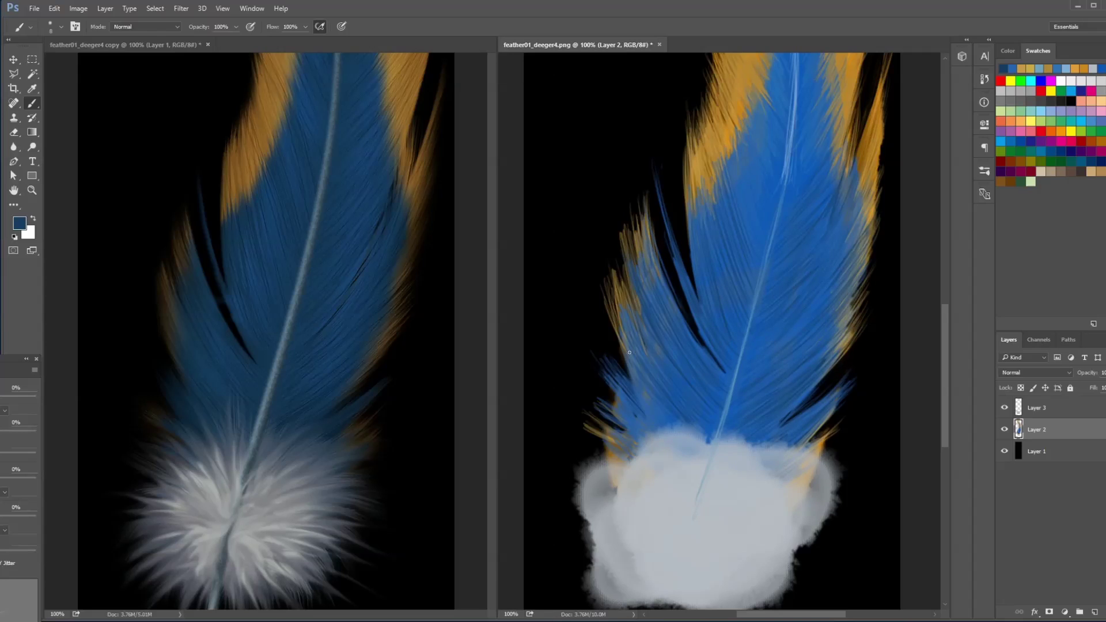
# Paint dark-blue strands across the upper centre and near the right edge
pyautogui.moveTo(708, 363); pyautogui.dragTo(760, 81)
pyautogui.moveTo(749, 248); pyautogui.dragTo(743, 115)
pyautogui.moveTo(697, 270); pyautogui.dragTo(705, 164)
pyautogui.moveTo(674, 372); pyautogui.dragTo(639, 279)
pyautogui.moveTo(858, 199); pyautogui.dragTo(834, 258)
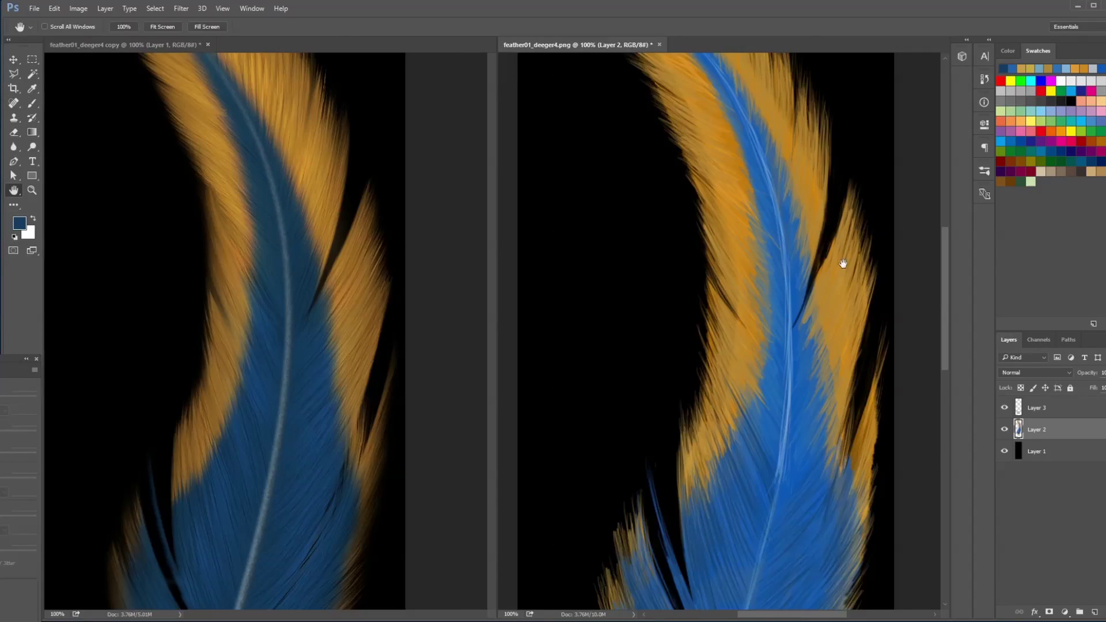
pyautogui.moveTo(843, 389); pyautogui.dragTo(829, 294)
pyautogui.moveTo(838, 423); pyautogui.dragTo(852, 267)
# Paint dark-blue strands on the feather's lower right, briefly checking brush presets
pyautogui.moveTo(835, 472); pyautogui.dragTo(824, 445)
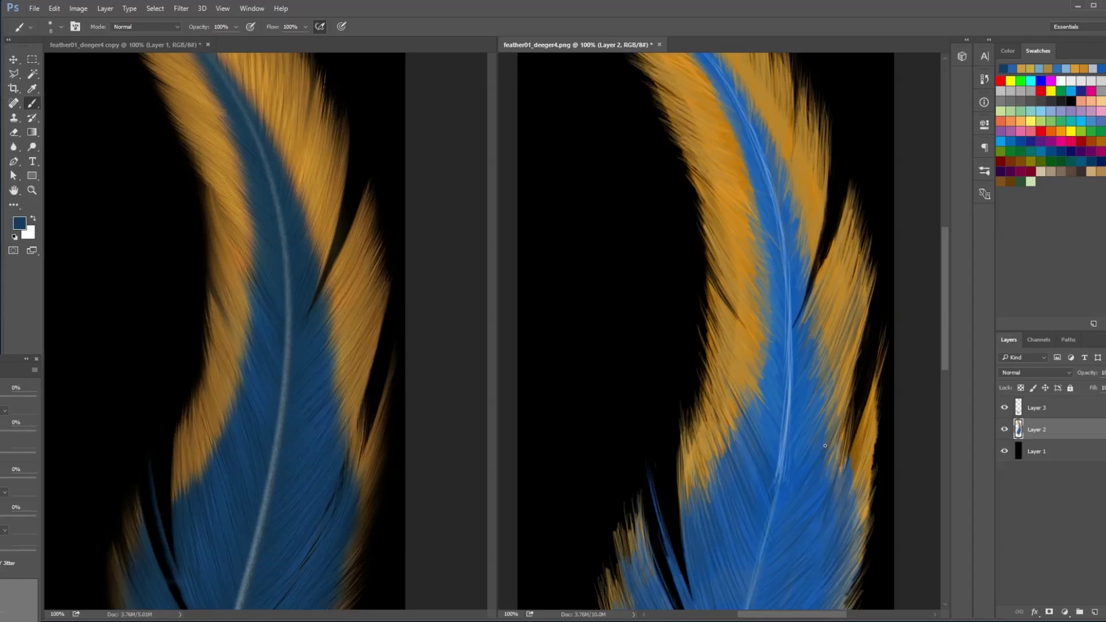
pyautogui.moveTo(824, 518); pyautogui.dragTo(838, 449)
pyautogui.moveTo(823, 531); pyautogui.dragTo(838, 442)
pyautogui.rightClick(848, 67)
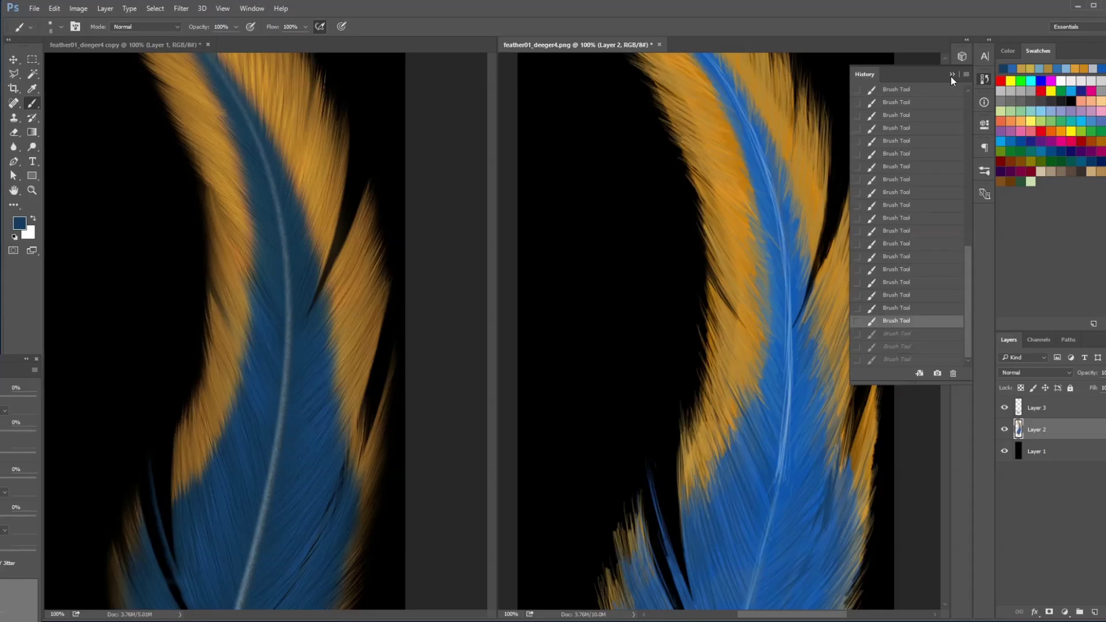
pyautogui.press('Escape')
# Paint dark strands on the upper right and along both sides of the shaft
pyautogui.moveTo(781, 164); pyautogui.dragTo(763, 81)
pyautogui.moveTo(818, 282); pyautogui.dragTo(789, 156)
pyautogui.moveTo(760, 190); pyautogui.dragTo(706, 81)
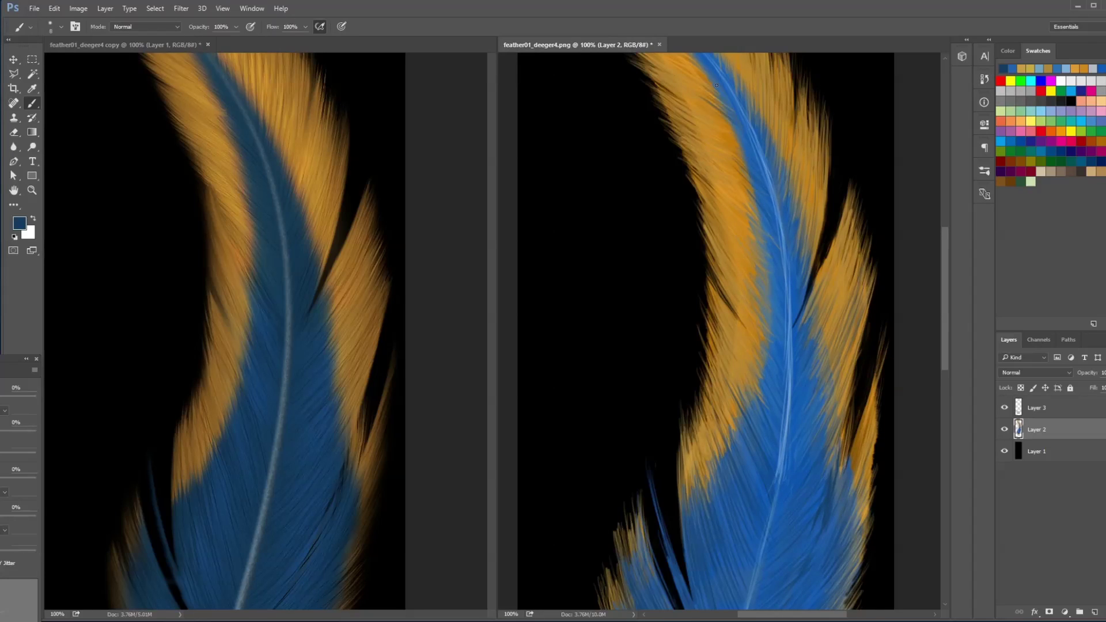
pyautogui.moveTo(746, 155); pyautogui.dragTo(697, 60)
pyautogui.moveTo(778, 251)
pyautogui.mouseDown()
pyautogui.moveTo(746, 189)
pyautogui.moveTo(770, 115)
pyautogui.mouseUp()
pyautogui.moveTo(809, 276); pyautogui.dragTo(808, 217)
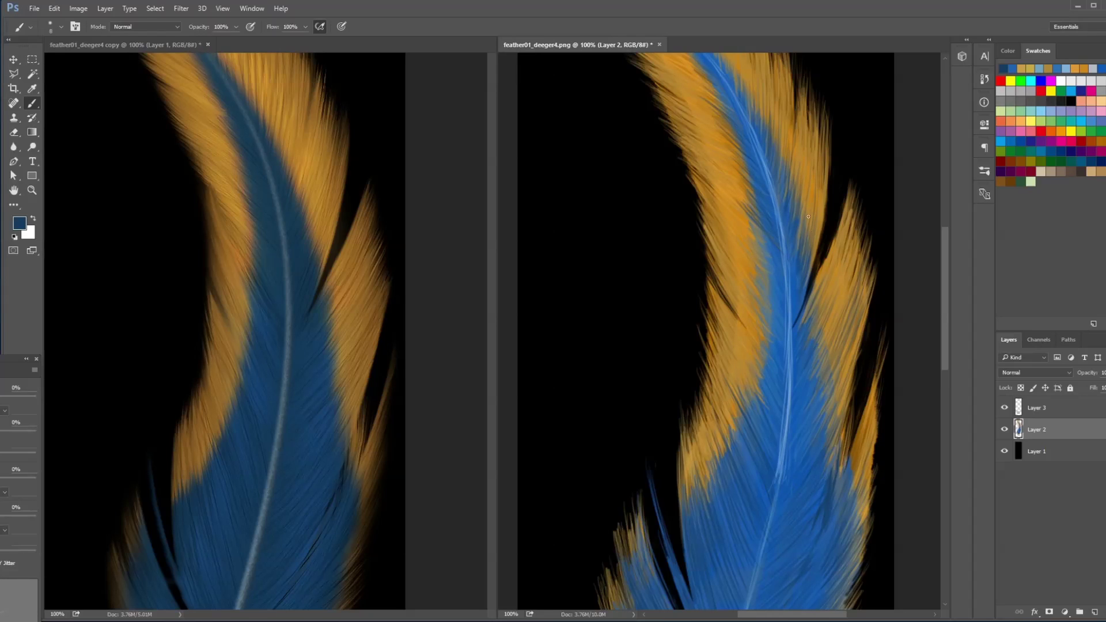
# Add more dark strands down the shaft and left side, then switch to the Eraser
pyautogui.moveTo(772, 282); pyautogui.dragTo(754, 222)
pyautogui.moveTo(775, 340)
pyautogui.mouseDown()
pyautogui.moveTo(745, 247)
pyautogui.moveTo(728, 231)
pyautogui.mouseUp()
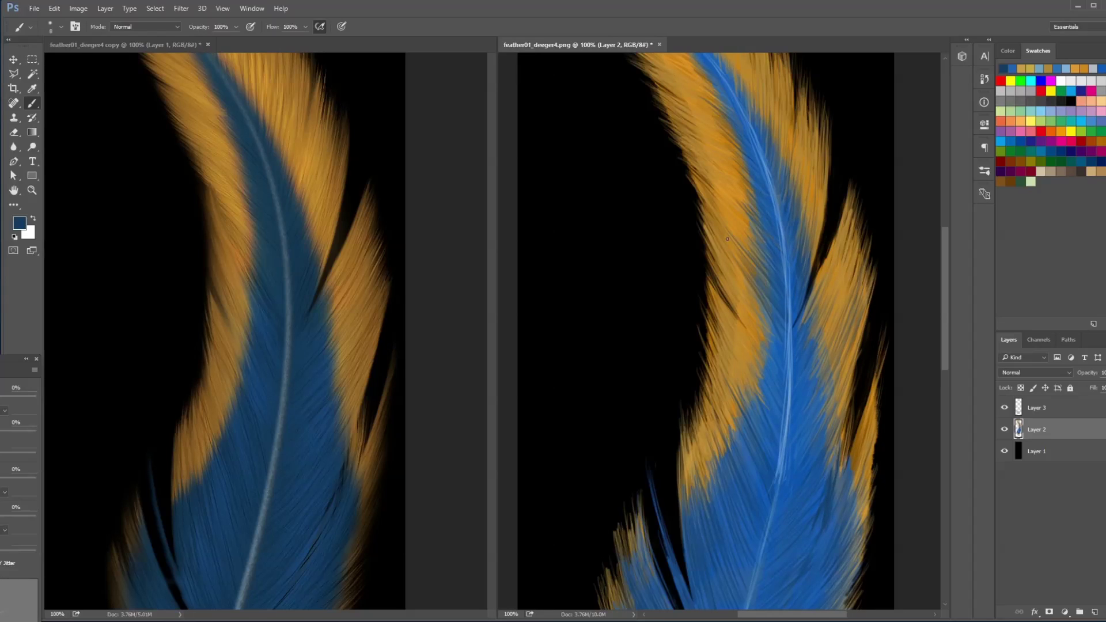
pyautogui.moveTo(777, 375)
pyautogui.mouseDown()
pyautogui.moveTo(748, 253)
pyautogui.moveTo(740, 288)
pyautogui.mouseUp()
pyautogui.moveTo(766, 426); pyautogui.dragTo(722, 265)
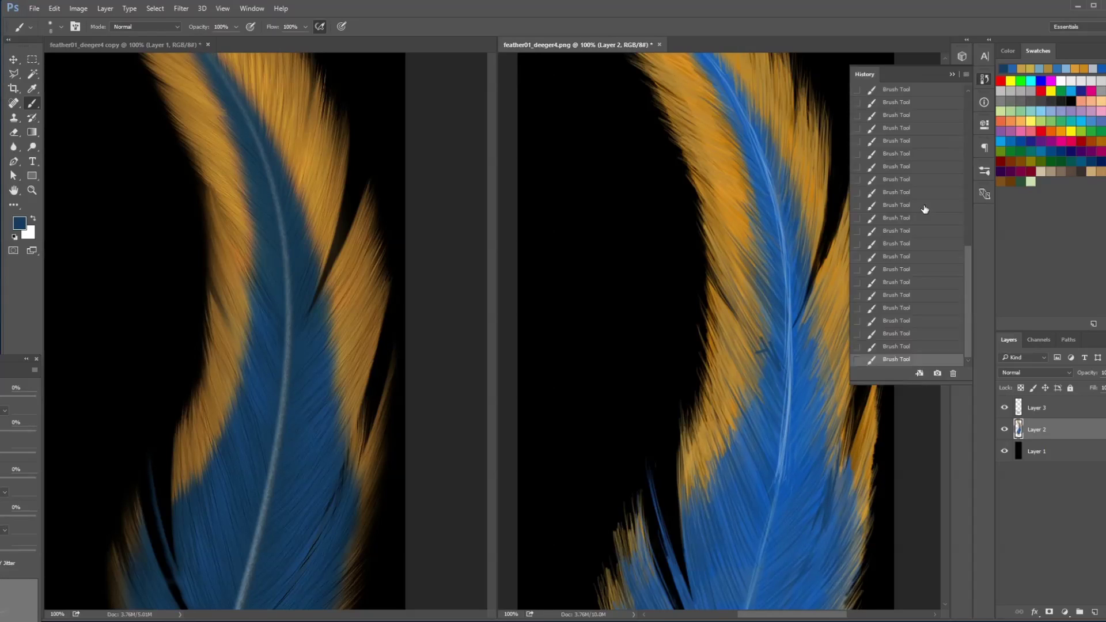
pyautogui.moveTo(766, 435)
pyautogui.mouseDown()
pyautogui.moveTo(737, 352)
pyautogui.moveTo(746, 302)
pyautogui.mouseUp()
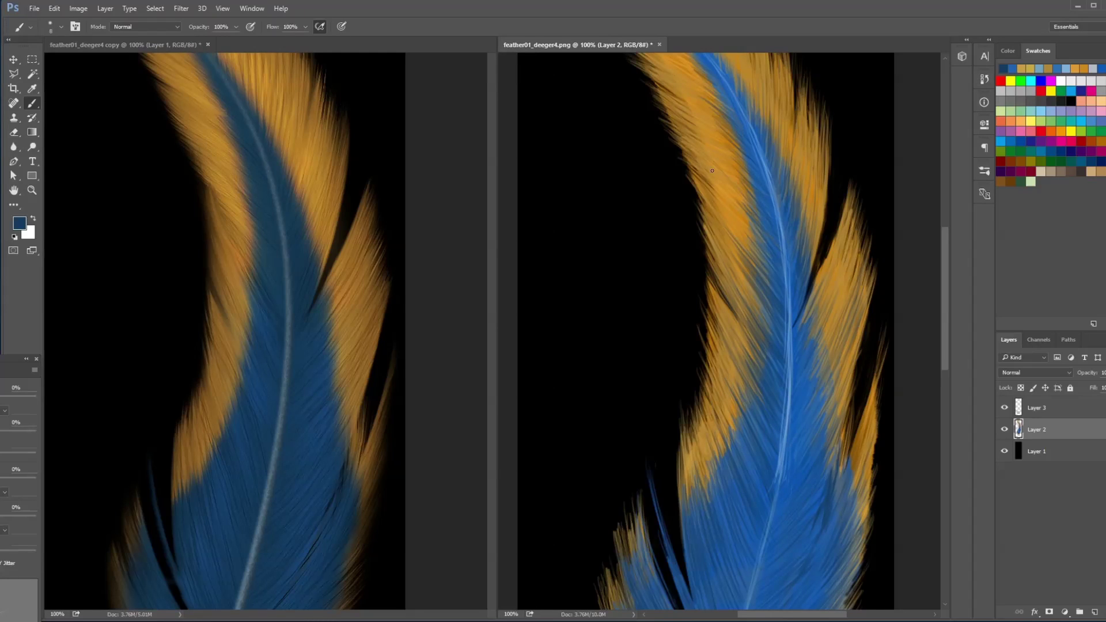
pyautogui.press('e')
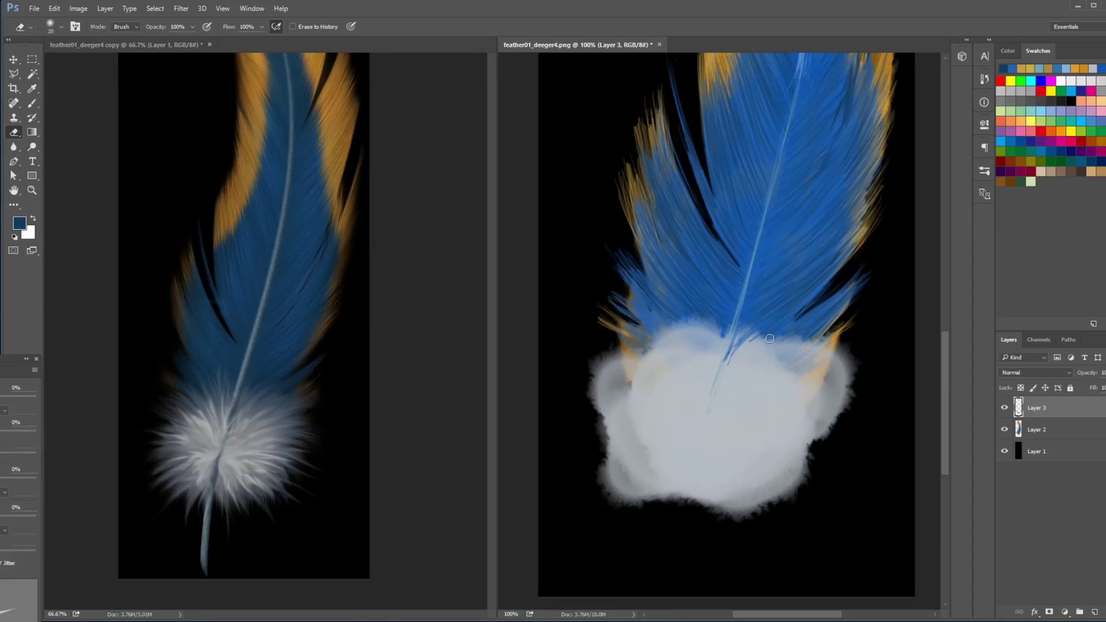
# Carve jagged strands into the fluff edge; set Eraser opacity 28% and Shape Dynamics Control Off
pyautogui.moveTo(769, 338)
pyautogui.mouseDown()
pyautogui.moveTo(817, 449)
pyautogui.moveTo(731, 515)
pyautogui.moveTo(604, 380)
pyautogui.moveTo(628, 447)
pyautogui.mouseUp()
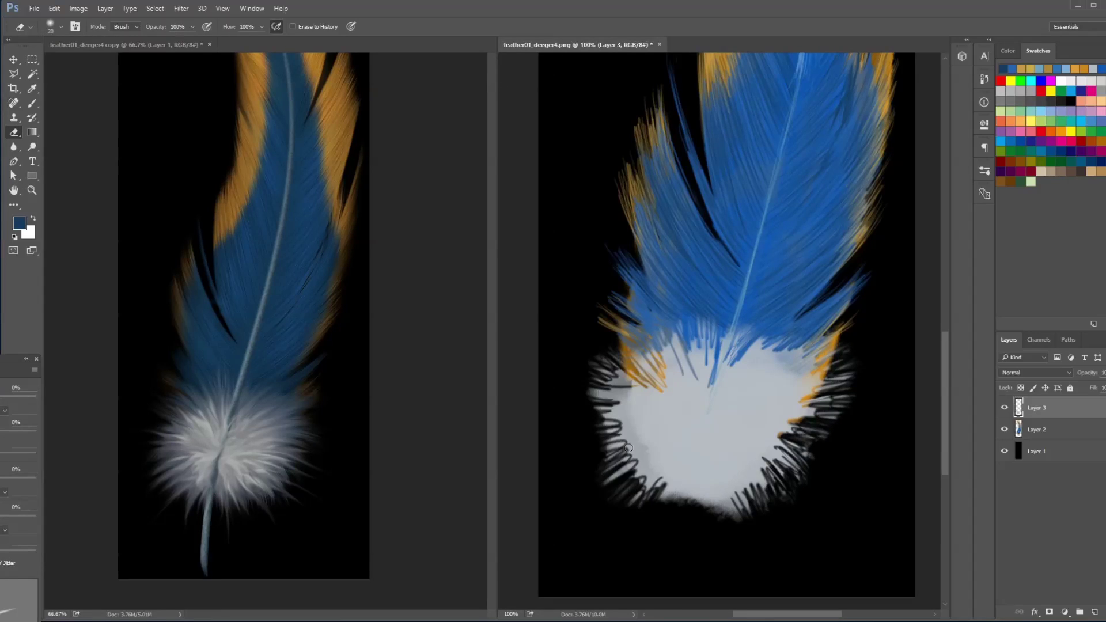
pyautogui.press('2')
pyautogui.press('8')
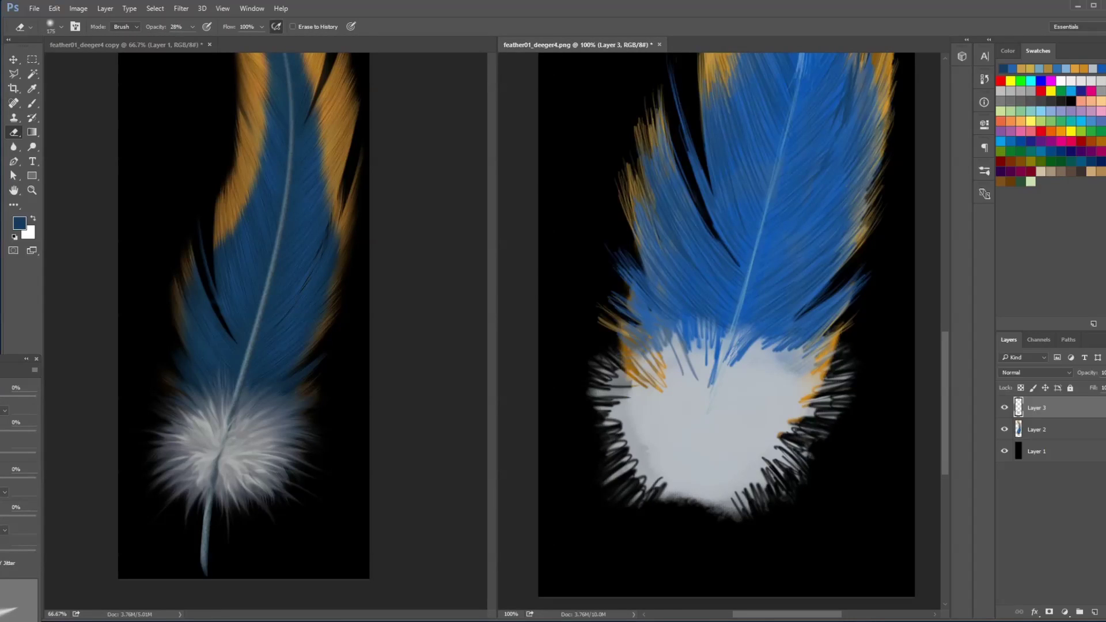
pyautogui.moveTo(18, 358); pyautogui.dragTo(138, 346)
pyautogui.click(210, 398)
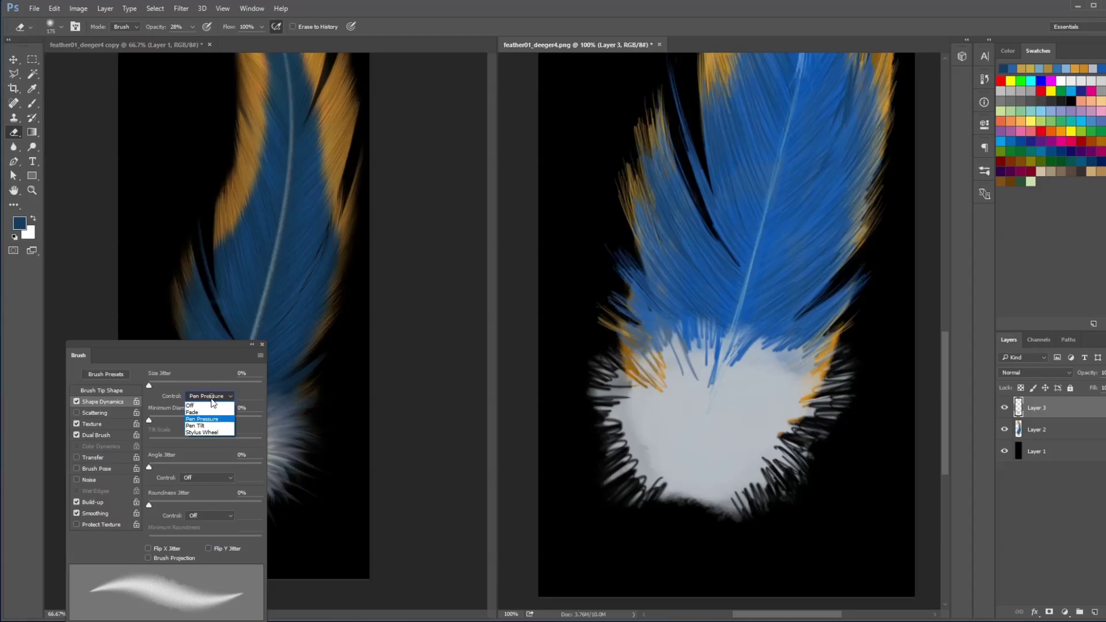
pyautogui.click(200, 406)
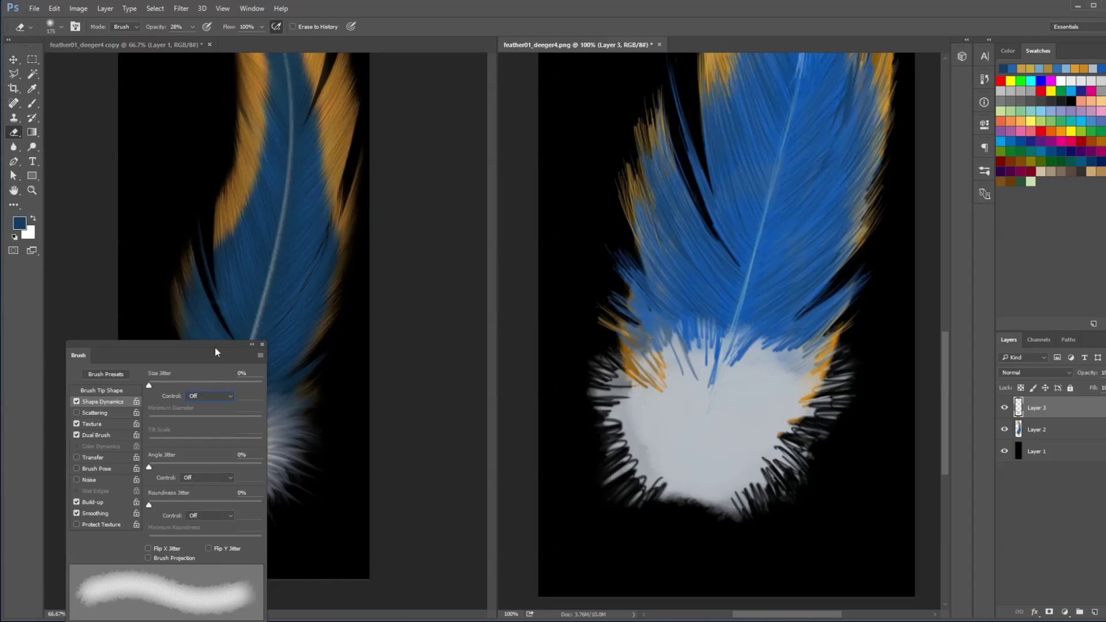
pyautogui.moveTo(216, 348)
pyautogui.mouseDown()
pyautogui.moveTo(56, 366)
pyautogui.moveTo(2, 440)
pyautogui.mouseUp()
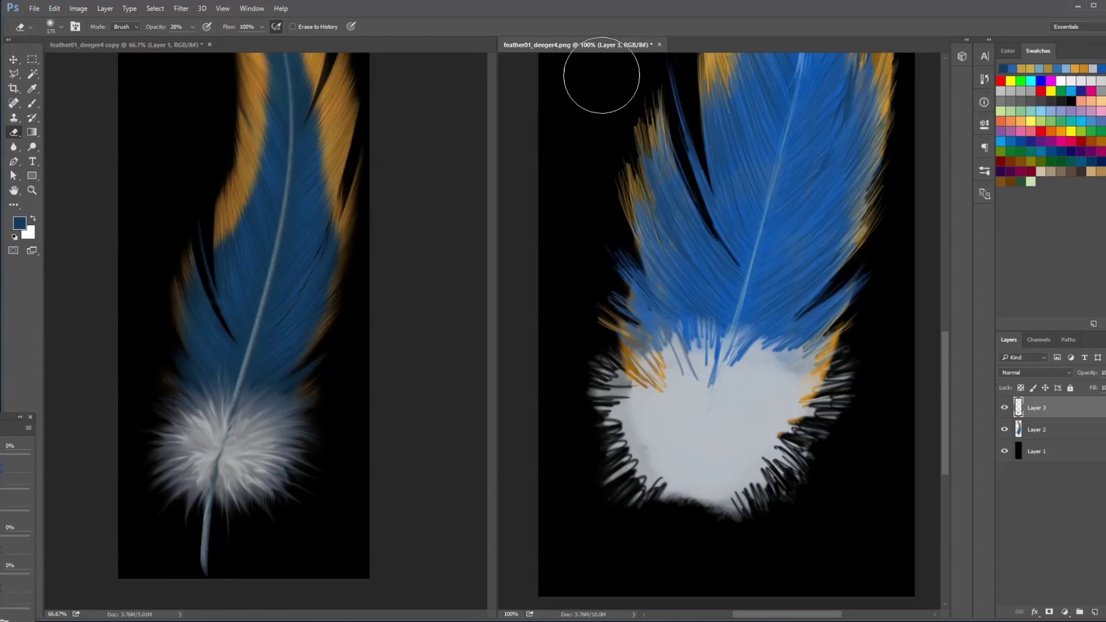
# Softly erase around the feather's white base, then move to Layer 2
pyautogui.moveTo(684, 346)
pyautogui.mouseDown()
pyautogui.moveTo(778, 291)
pyautogui.moveTo(858, 345)
pyautogui.moveTo(826, 439)
pyautogui.moveTo(762, 481)
pyautogui.moveTo(703, 468)
pyautogui.moveTo(815, 439)
pyautogui.moveTo(636, 486)
pyautogui.moveTo(637, 393)
pyautogui.mouseUp()
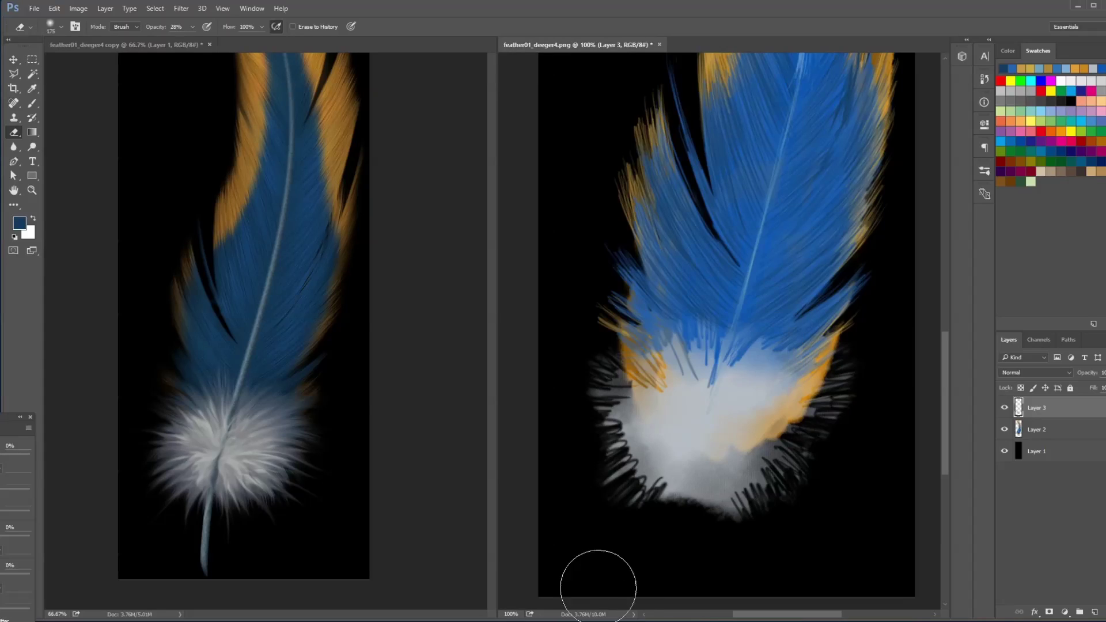
pyautogui.scroll(3, 599, 584)
pyautogui.hscroll(1, 599, 584)
pyautogui.hotkey('alt', '[')
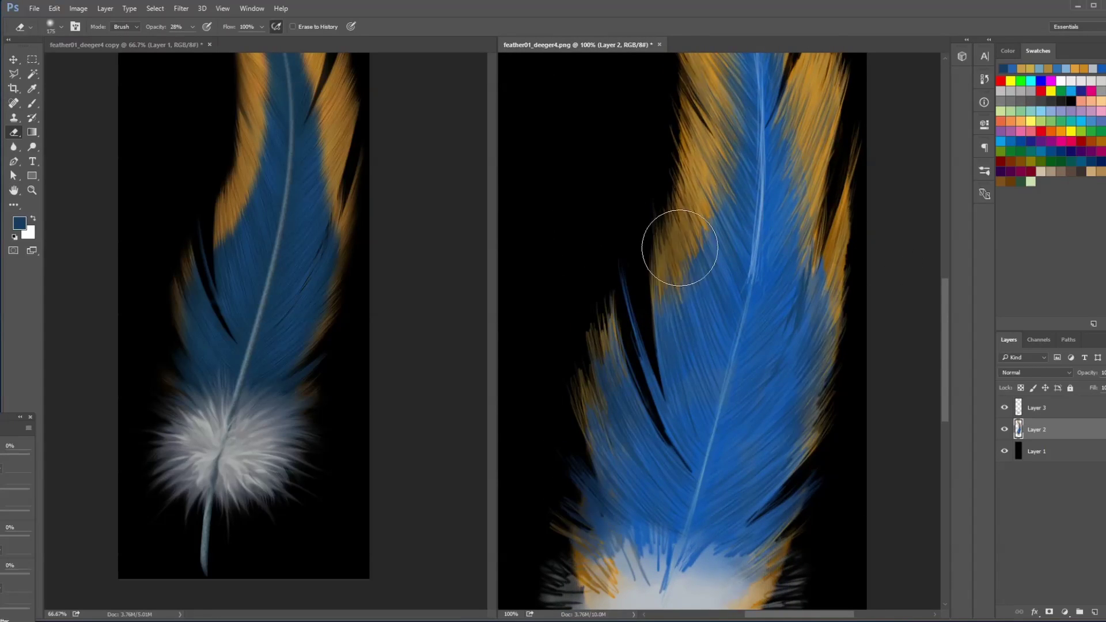
pyautogui.scroll(5, 673, 246)
pyautogui.hscroll(1, 674, 246)
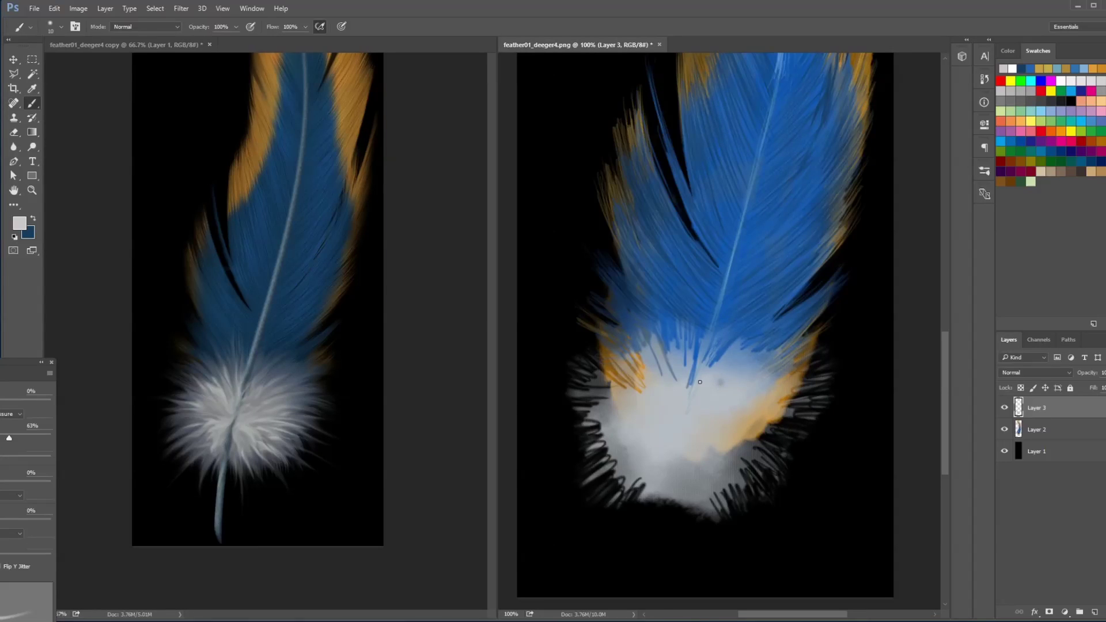
# Paint light strokes near the fluff and erase parts of them back
pyautogui.moveTo(714, 346); pyautogui.dragTo(720, 368)
pyautogui.press('e')
pyautogui.moveTo(714, 299); pyautogui.dragTo(771, 363)
pyautogui.moveTo(726, 334)
pyautogui.mouseDown()
pyautogui.moveTo(766, 366)
pyautogui.moveTo(627, 369)
pyautogui.mouseUp()
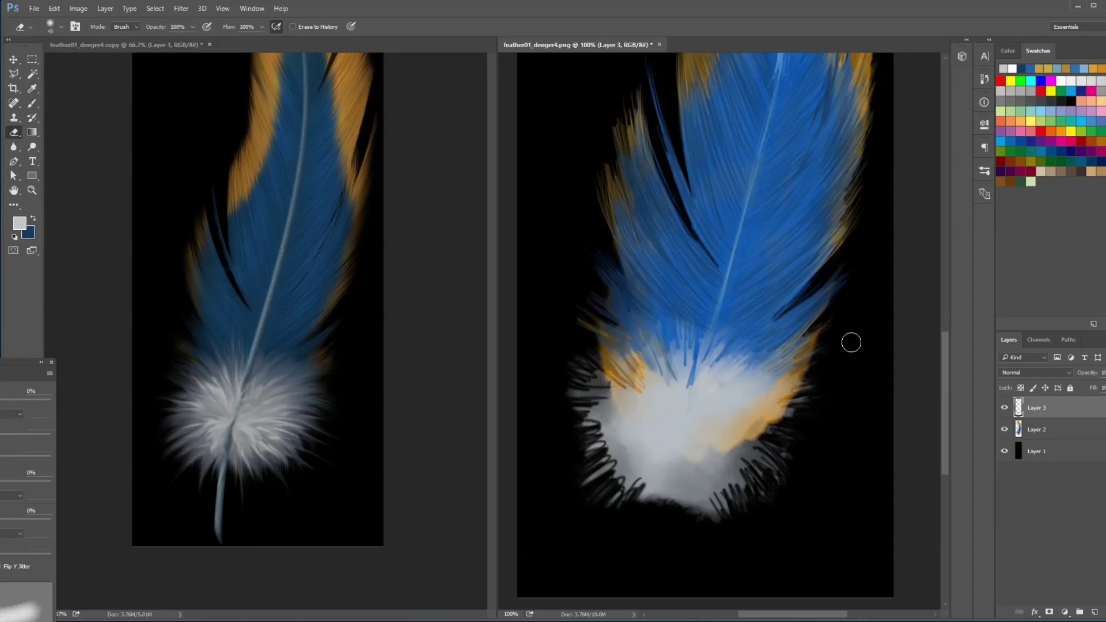
pyautogui.press('b')
# Paint fine hairs above the fluff, off its right edge and as spikes along its bottom
pyautogui.moveTo(702, 317); pyautogui.dragTo(825, 402)
pyautogui.moveTo(748, 415)
pyautogui.mouseDown()
pyautogui.moveTo(872, 438)
pyautogui.moveTo(809, 438)
pyautogui.moveTo(844, 455)
pyautogui.mouseUp()
pyautogui.moveTo(740, 440)
pyautogui.mouseDown()
pyautogui.moveTo(811, 475)
pyautogui.moveTo(731, 449)
pyautogui.moveTo(786, 423)
pyautogui.mouseUp()
pyautogui.press(']')
pyautogui.moveTo(737, 519); pyautogui.dragTo(697, 472)
pyautogui.moveTo(691, 512); pyautogui.dragTo(639, 478)
pyautogui.moveTo(699, 455)
pyautogui.mouseDown()
pyautogui.moveTo(723, 556)
pyautogui.moveTo(752, 504)
pyautogui.mouseUp()
pyautogui.moveTo(668, 463)
pyautogui.mouseDown()
pyautogui.moveTo(628, 539)
pyautogui.moveTo(587, 521)
pyautogui.mouseUp()
pyautogui.moveTo(636, 460); pyautogui.dragTo(556, 550)
# With a smaller brush, paint light hairs at the lower-left and up into the blue barbs
pyautogui.press('[')
pyautogui.press('[')
pyautogui.press('[')
pyautogui.moveTo(640, 482); pyautogui.dragTo(631, 518)
pyautogui.moveTo(634, 484); pyautogui.dragTo(584, 460)
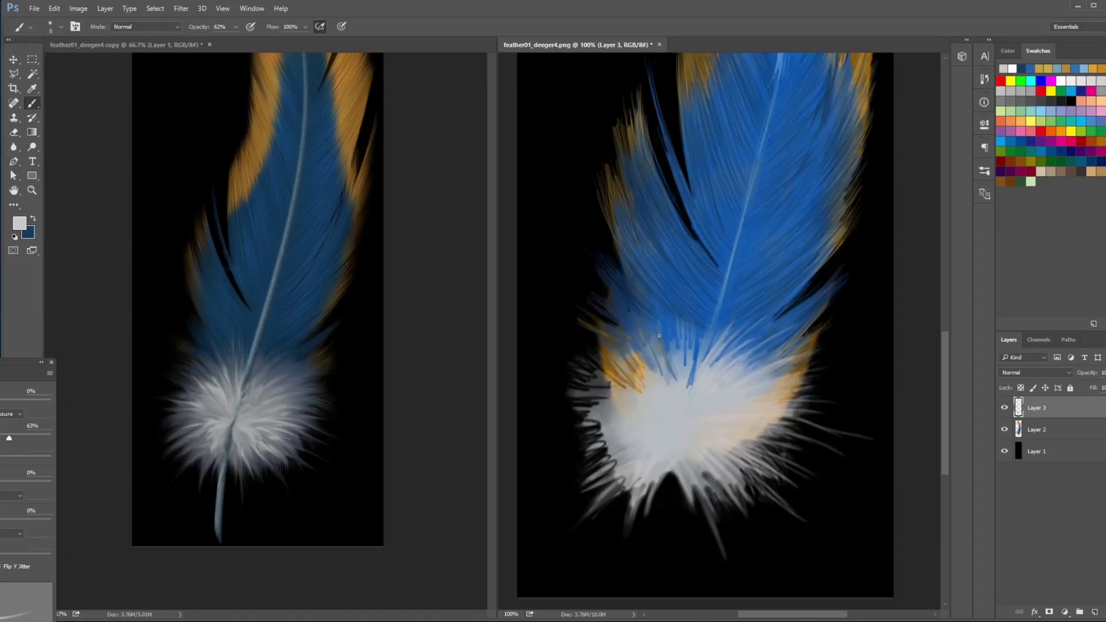
pyautogui.moveTo(691, 360); pyautogui.dragTo(691, 314)
pyautogui.press('[')
pyautogui.moveTo(678, 382); pyautogui.dragTo(668, 308)
pyautogui.moveTo(689, 385)
pyautogui.mouseDown()
pyautogui.moveTo(689, 337)
pyautogui.moveTo(662, 302)
pyautogui.mouseUp()
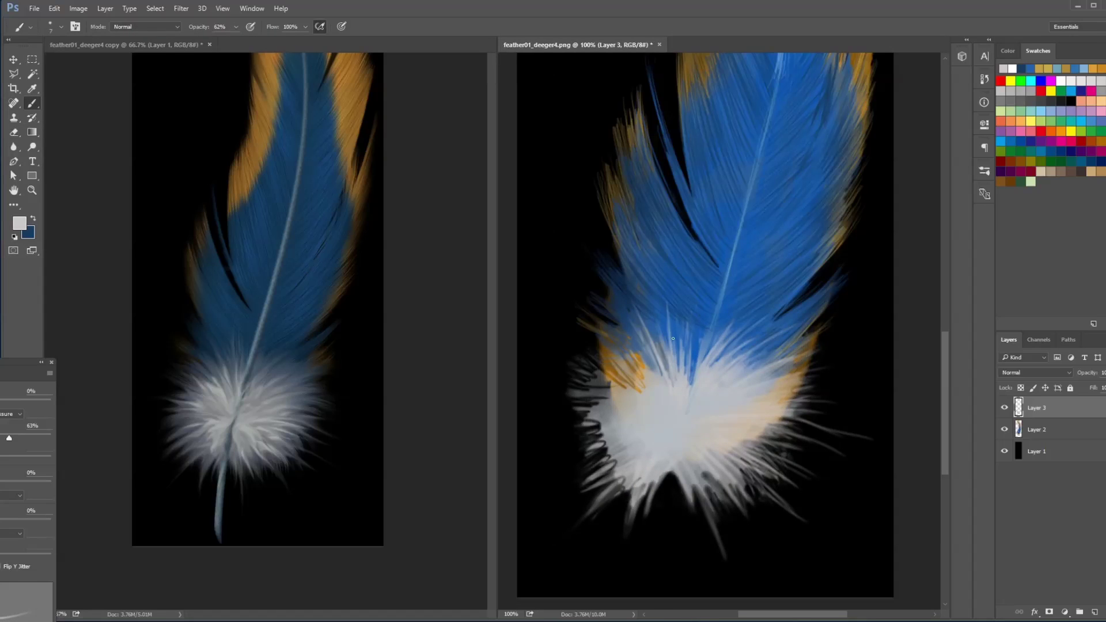
pyautogui.moveTo(682, 360); pyautogui.dragTo(671, 279)
pyautogui.moveTo(691, 386)
pyautogui.mouseDown()
pyautogui.moveTo(685, 296)
pyautogui.moveTo(691, 354)
pyautogui.mouseUp()
# Soften the fluff's upper-left and left edges with outward hairs
pyautogui.moveTo(657, 374)
pyautogui.mouseDown()
pyautogui.moveTo(602, 311)
pyautogui.moveTo(599, 343)
pyautogui.moveTo(533, 386)
pyautogui.mouseUp()
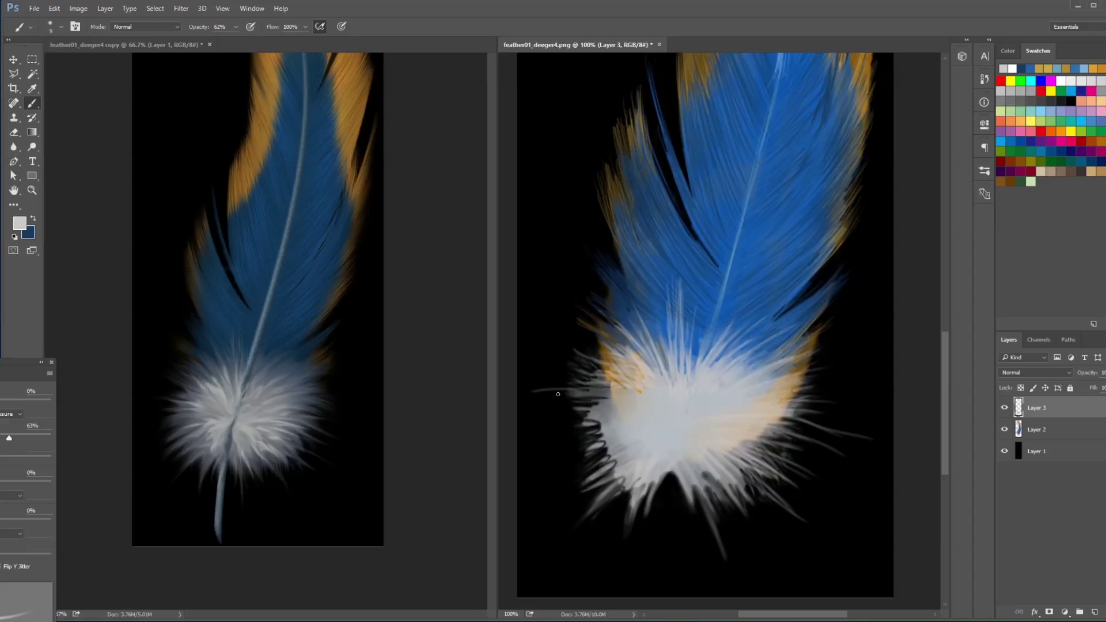
pyautogui.moveTo(637, 397); pyautogui.dragTo(561, 461)
pyautogui.moveTo(634, 438); pyautogui.dragTo(550, 409)
pyautogui.moveTo(627, 418); pyautogui.dragTo(547, 418)
pyautogui.moveTo(628, 397); pyautogui.dragTo(599, 331)
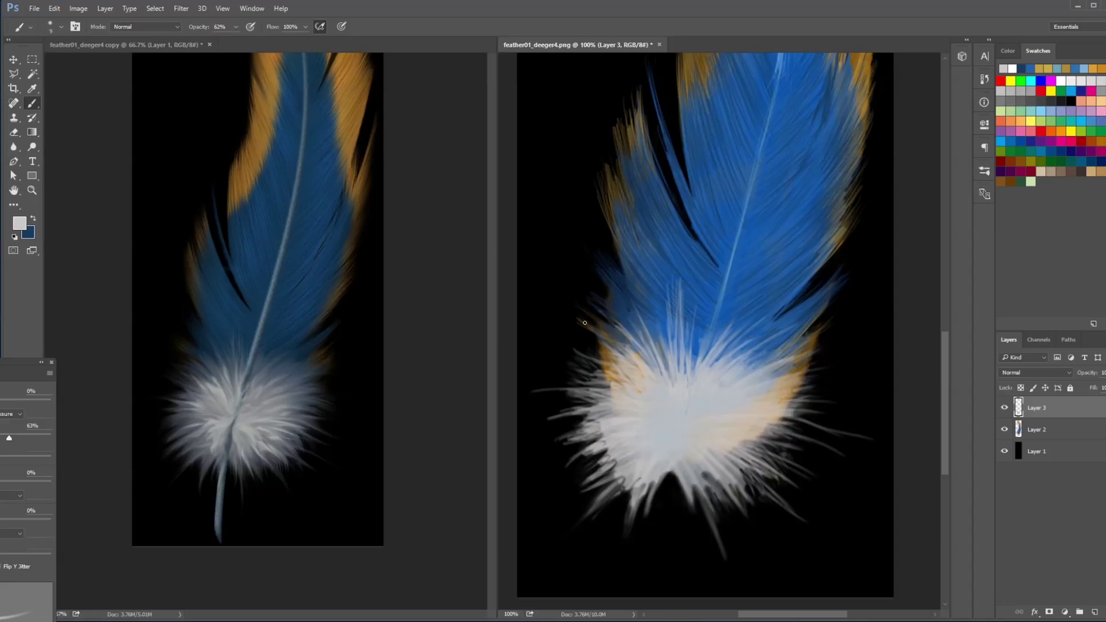
# Pick a bluish grey colour and paint hairs into the fluff
pyautogui.click(19, 223)
pyautogui.click(415, 190)
pyautogui.click(647, 119)
pyautogui.moveTo(797, 397); pyautogui.dragTo(807, 369)
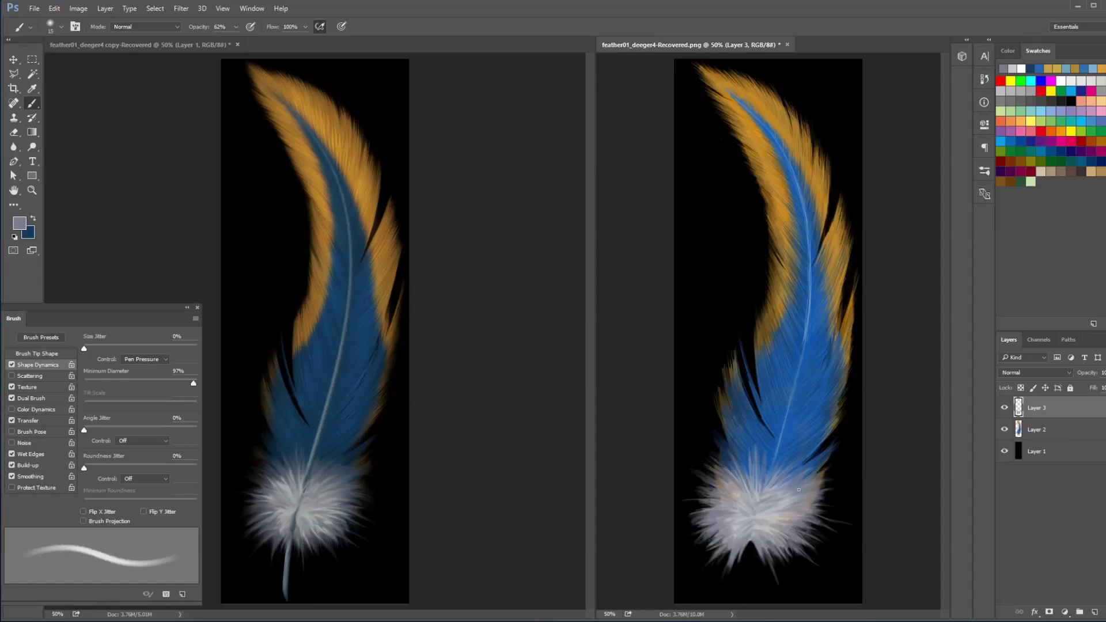
# Choose a lighter blue and paint strokes into the lower fluff
pyautogui.click(19, 223)
pyautogui.click(649, 119)
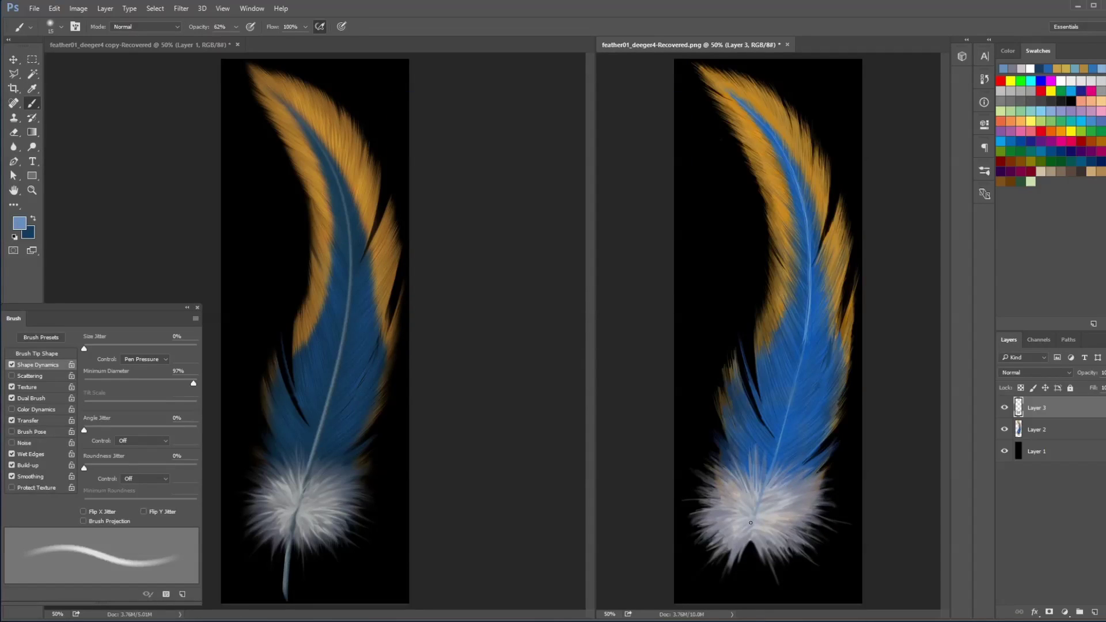
pyautogui.moveTo(753, 521)
pyautogui.mouseDown()
pyautogui.moveTo(747, 599)
pyautogui.moveTo(759, 505)
pyautogui.mouseUp()
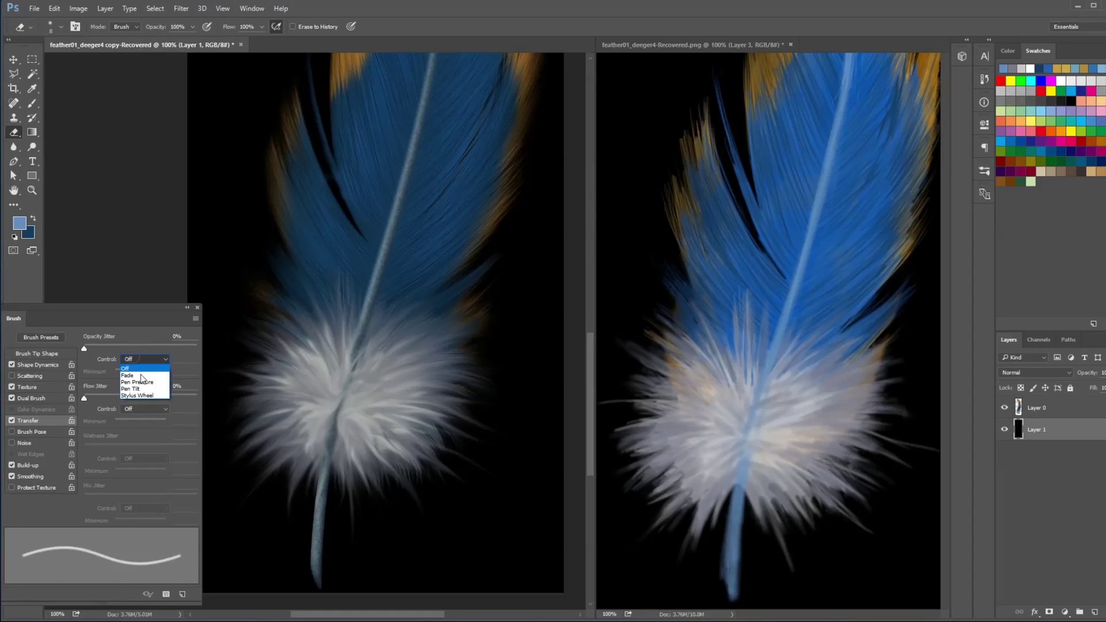
# Set Transfer Control to Pen Pressure with higher Flow Jitter, returning to the painted feather document
pyautogui.click(137, 382)
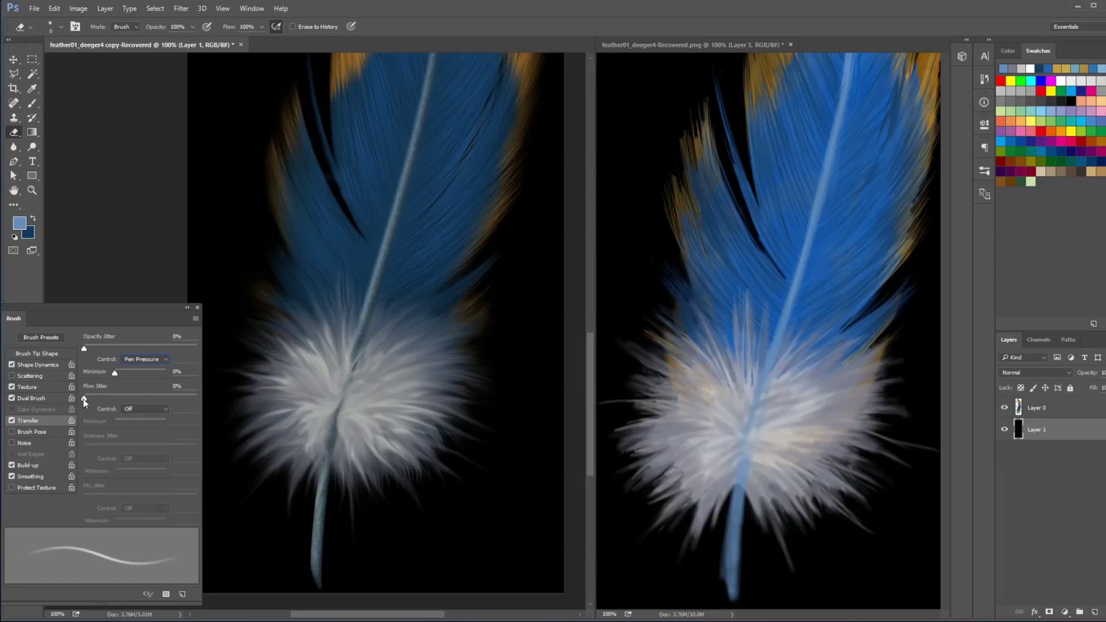
pyautogui.moveTo(85, 399); pyautogui.dragTo(110, 398)
pyautogui.click(789, 536)
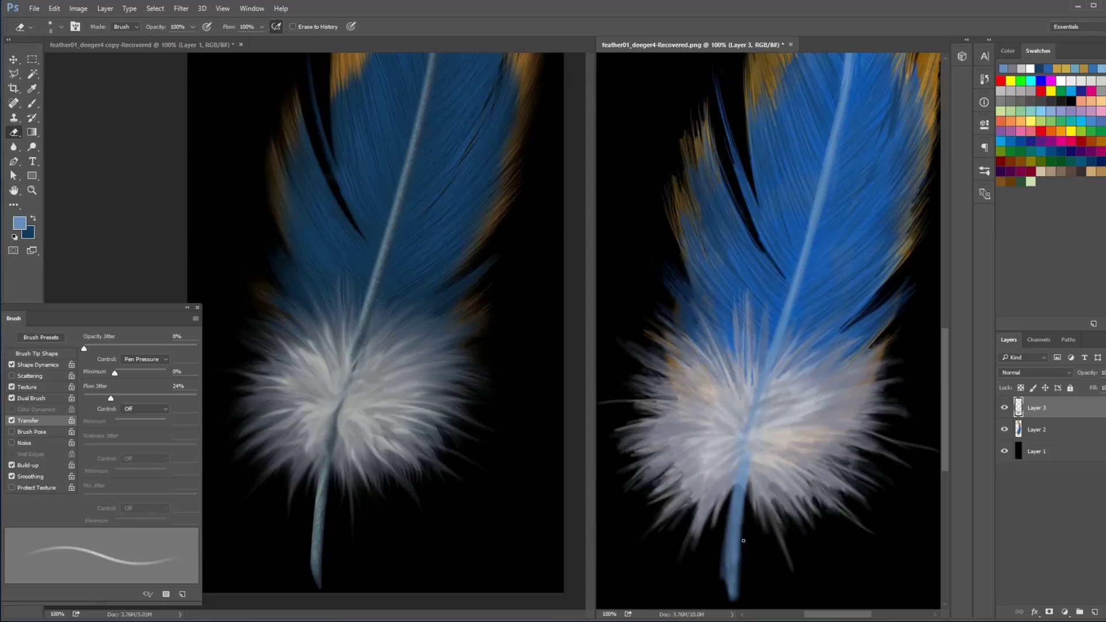
# Set Shape Dynamics Size Jitter Control to Pen Pressure and raise Minimum Diameter
pyautogui.click(26, 369)
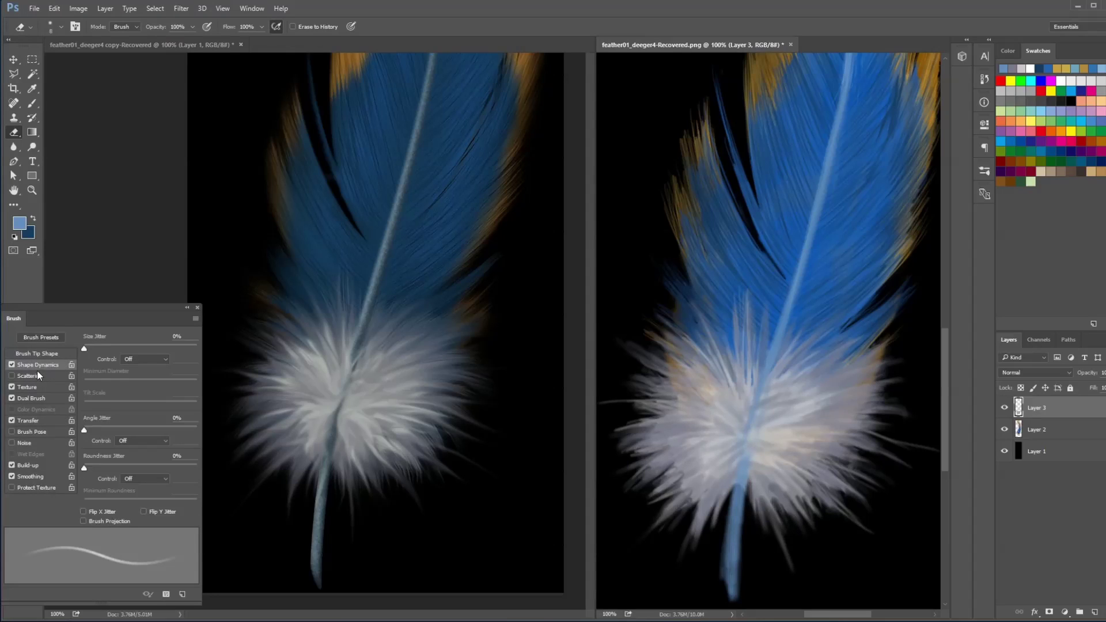
pyautogui.click(135, 367)
pyautogui.moveTo(84, 382); pyautogui.dragTo(103, 384)
# Erase and thin the strands along the fluff's lower and left edges
pyautogui.moveTo(760, 501); pyautogui.dragTo(800, 526)
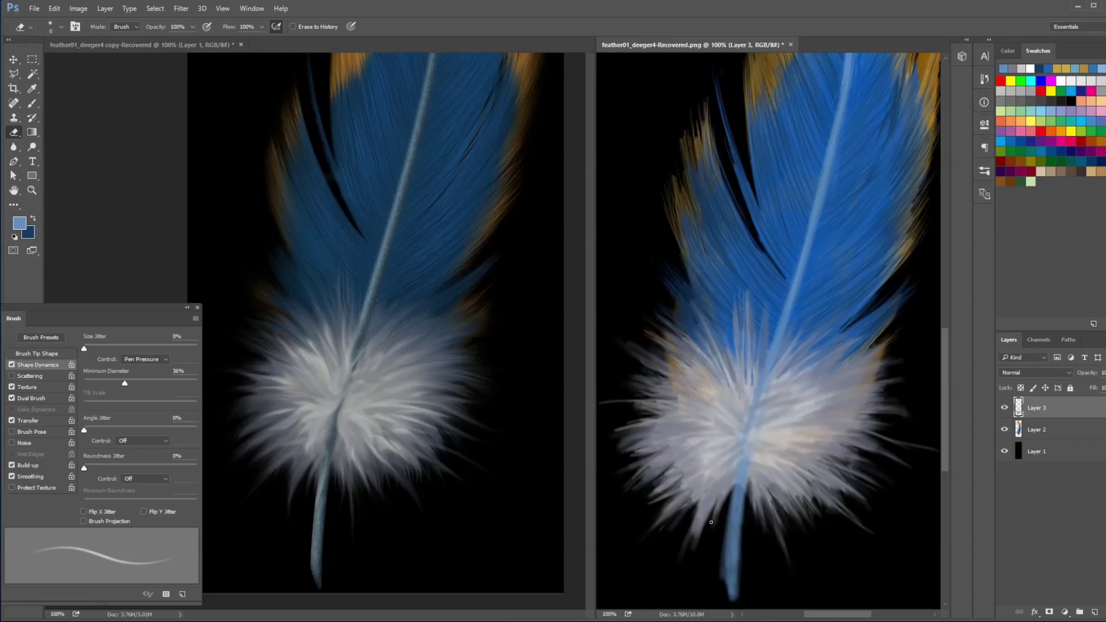
pyautogui.moveTo(710, 522)
pyautogui.mouseDown()
pyautogui.moveTo(688, 507)
pyautogui.moveTo(632, 518)
pyautogui.moveTo(674, 489)
pyautogui.moveTo(633, 466)
pyautogui.moveTo(643, 478)
pyautogui.moveTo(625, 443)
pyautogui.moveTo(651, 438)
pyautogui.moveTo(634, 435)
pyautogui.mouseUp()
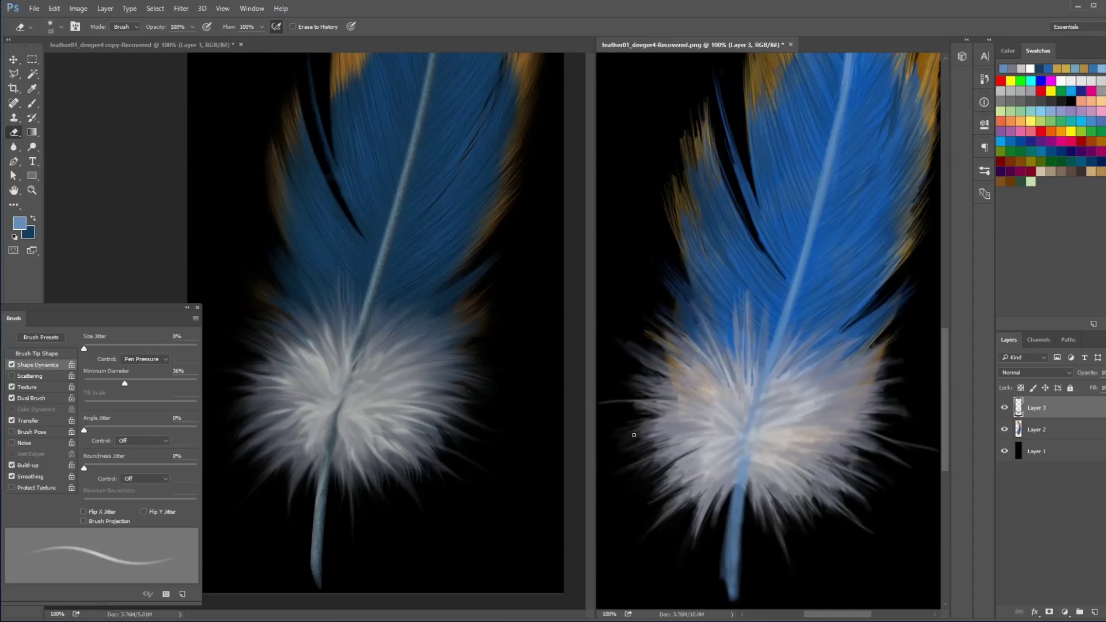
pyautogui.hscroll(-2, 656, 403)
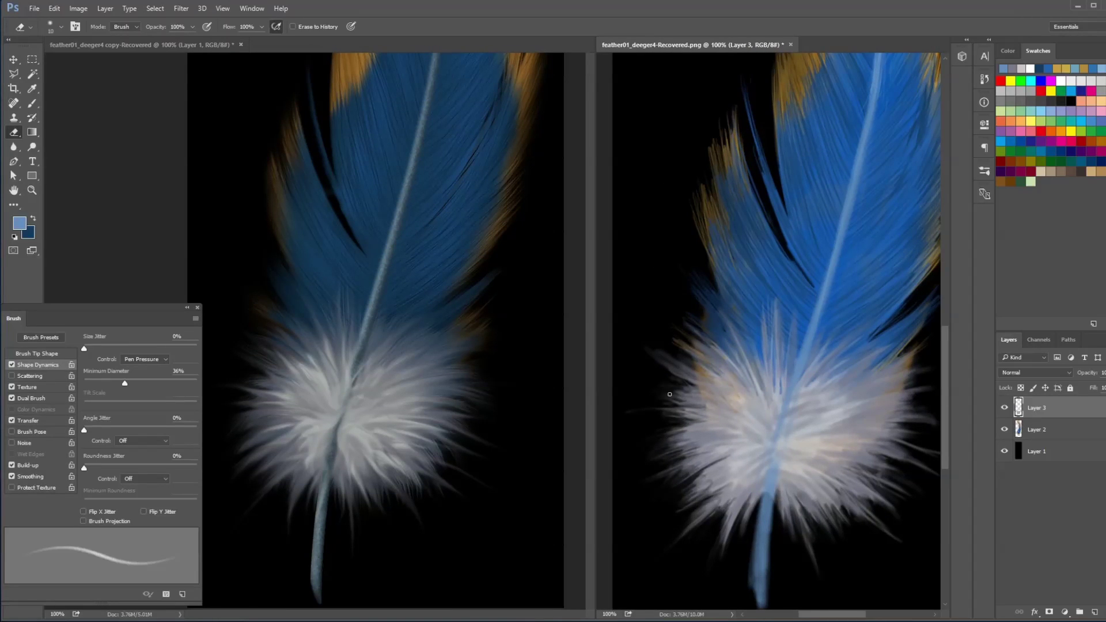
pyautogui.moveTo(635, 332); pyautogui.dragTo(630, 411)
pyautogui.moveTo(653, 480)
pyautogui.mouseDown()
pyautogui.moveTo(691, 438)
pyautogui.moveTo(681, 425)
pyautogui.mouseUp()
pyautogui.moveTo(741, 517)
pyautogui.mouseDown()
pyautogui.moveTo(703, 500)
pyautogui.moveTo(708, 469)
pyautogui.moveTo(685, 458)
pyautogui.mouseUp()
pyautogui.hscroll(2, 910, 414)
# Brighten the quill below the fluff with a light blue
pyautogui.press('b')
pyautogui.keyDown('alt'); pyautogui.click(686, 486); pyautogui.keyUp('alt')
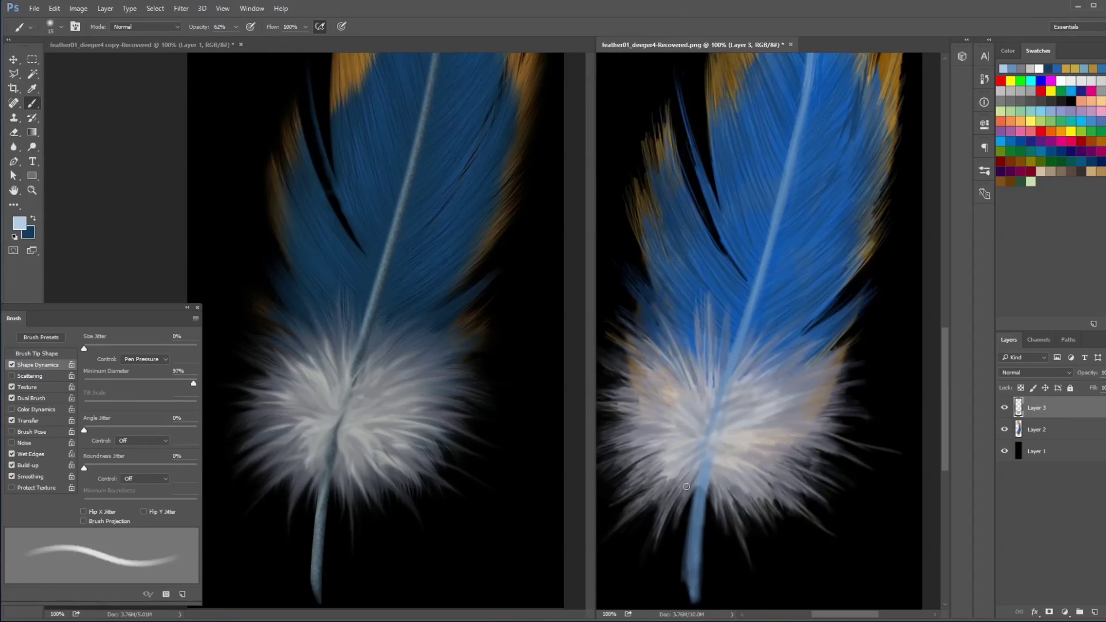
pyautogui.moveTo(701, 480); pyautogui.dragTo(691, 556)
pyautogui.moveTo(696, 518); pyautogui.dragTo(691, 570)
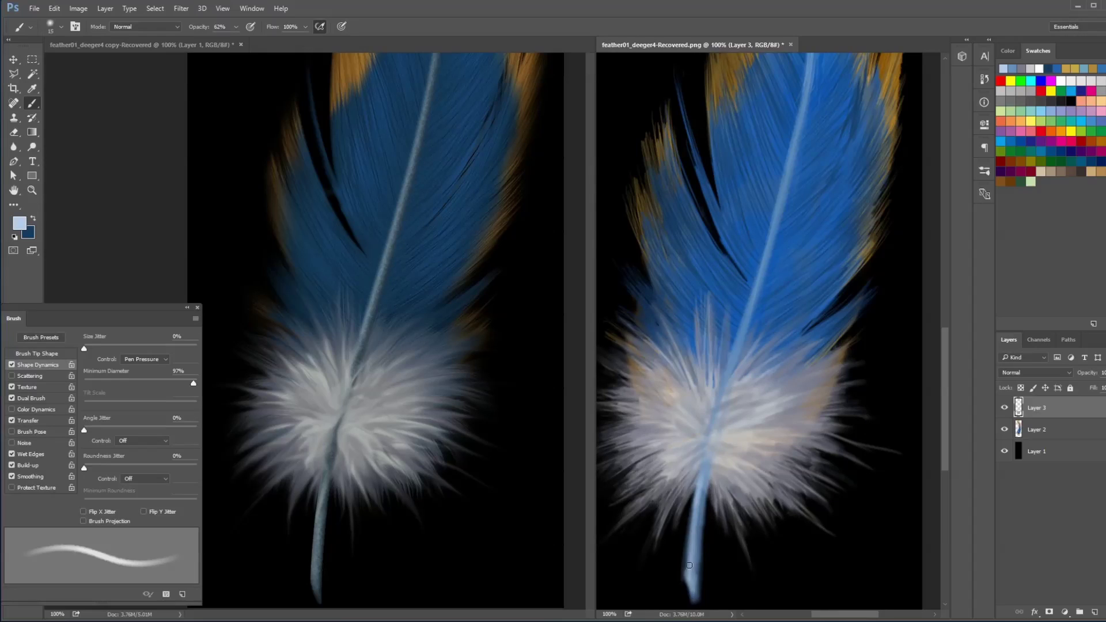
# Work blue along the shaft and over the orange barbs to its right
pyautogui.press('e')
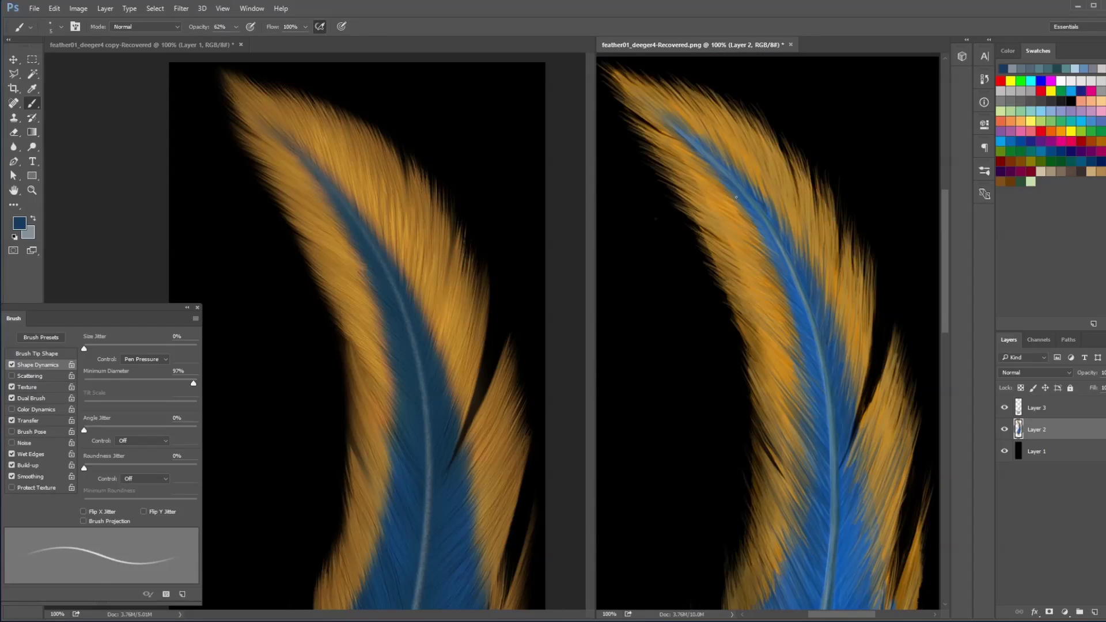
pyautogui.moveTo(761, 264)
pyautogui.mouseDown()
pyautogui.moveTo(806, 357)
pyautogui.moveTo(834, 528)
pyautogui.mouseUp()
pyautogui.moveTo(867, 494); pyautogui.dragTo(846, 533)
pyautogui.moveTo(841, 593); pyautogui.dragTo(878, 519)
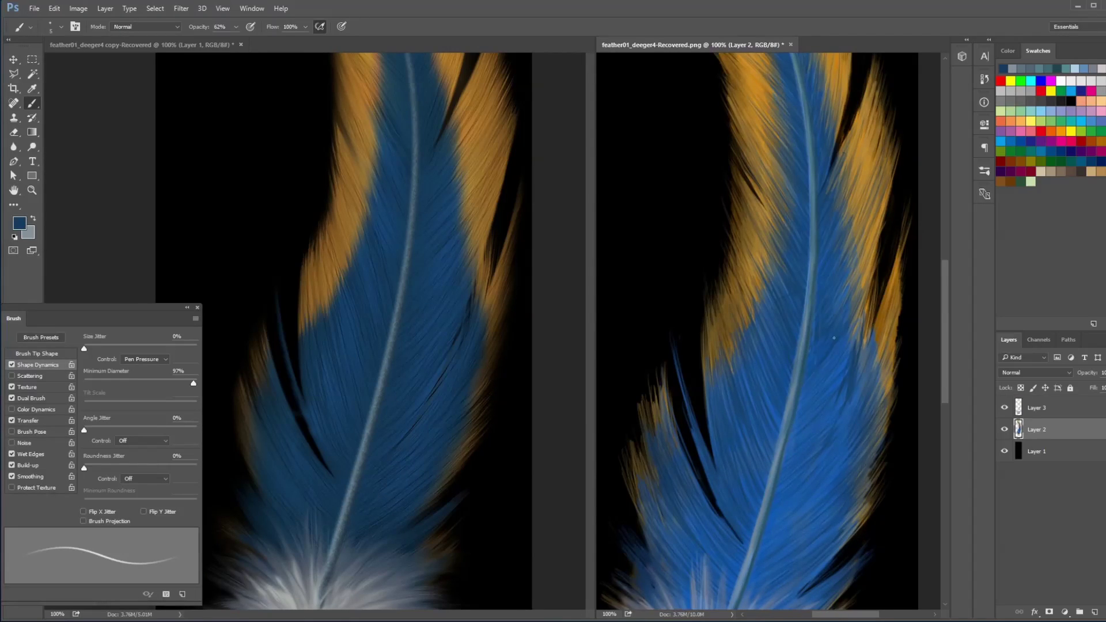
pyautogui.moveTo(834, 338); pyautogui.dragTo(784, 505)
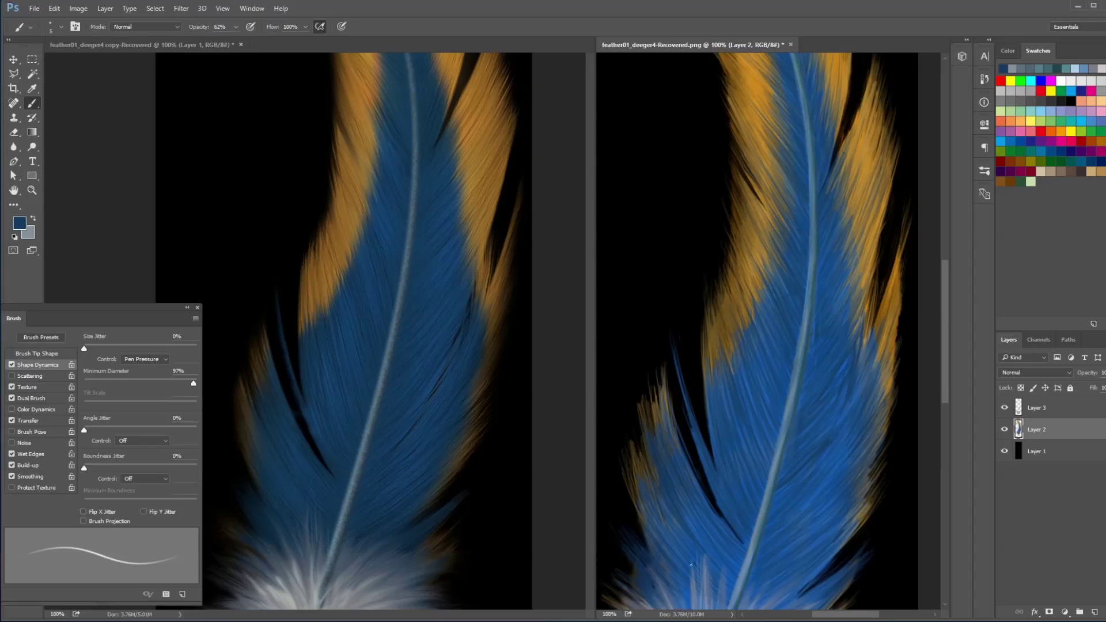
pyautogui.moveTo(807, 568); pyautogui.dragTo(806, 440)
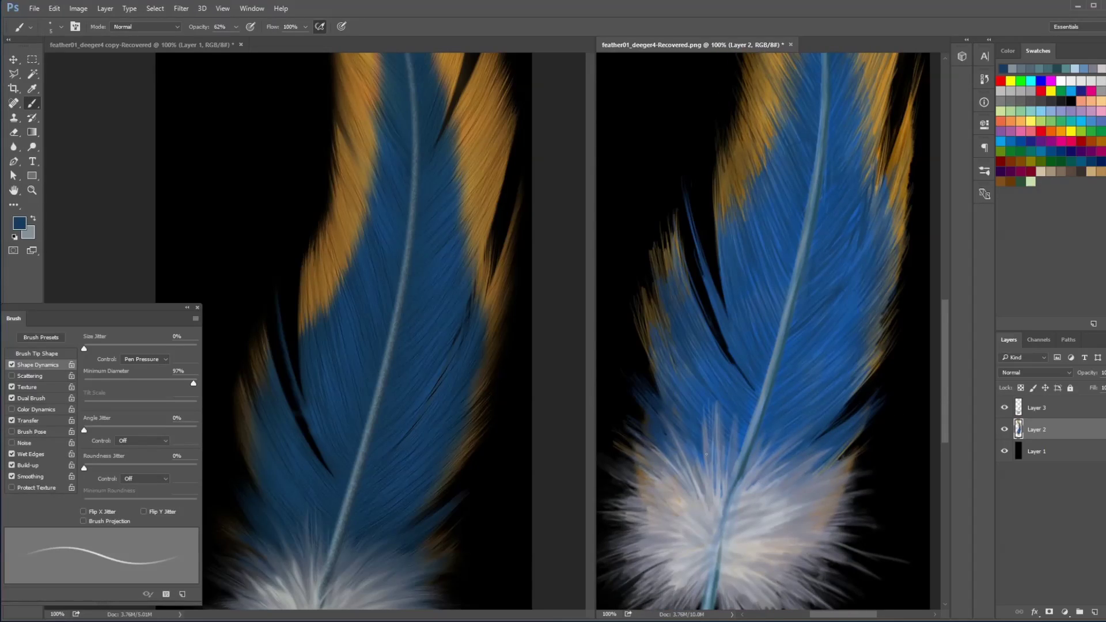
# Set Eraser Minimum Diameter to 15% and erase thin streaks through the vanes
pyautogui.press('e')
pyautogui.scroll(3, 785, 474)
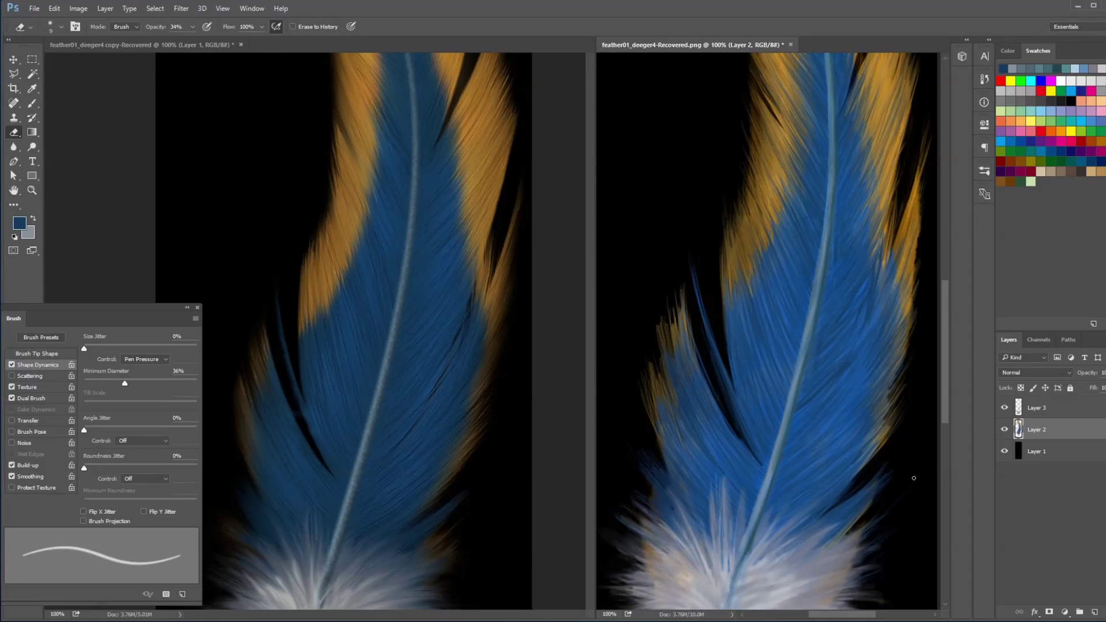
pyautogui.moveTo(124, 383); pyautogui.dragTo(101, 382)
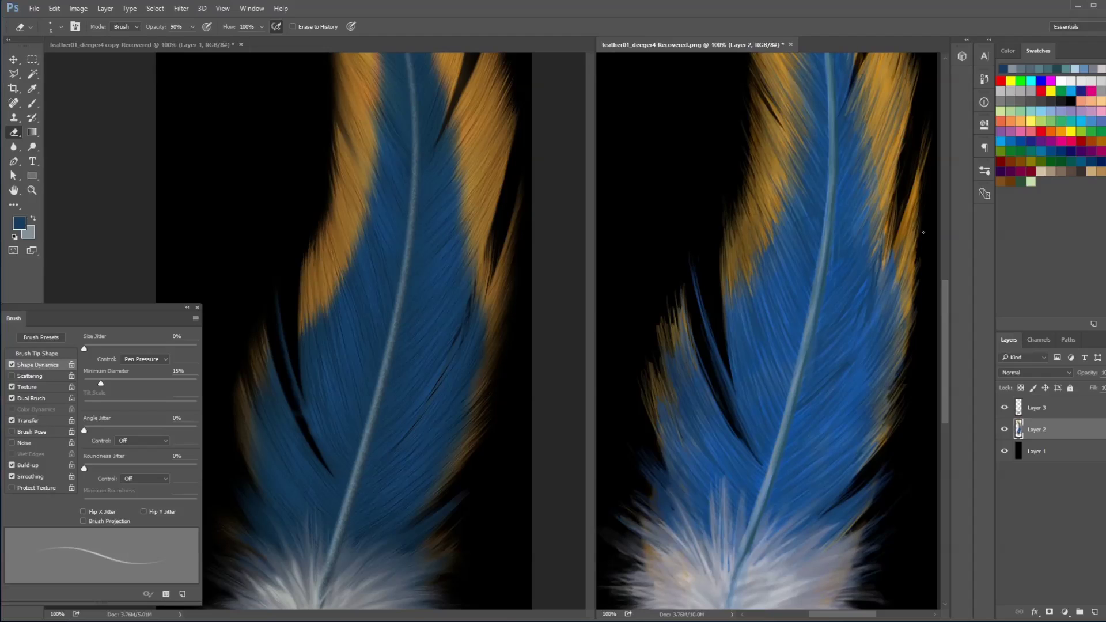
pyautogui.moveTo(875, 283); pyautogui.dragTo(843, 360)
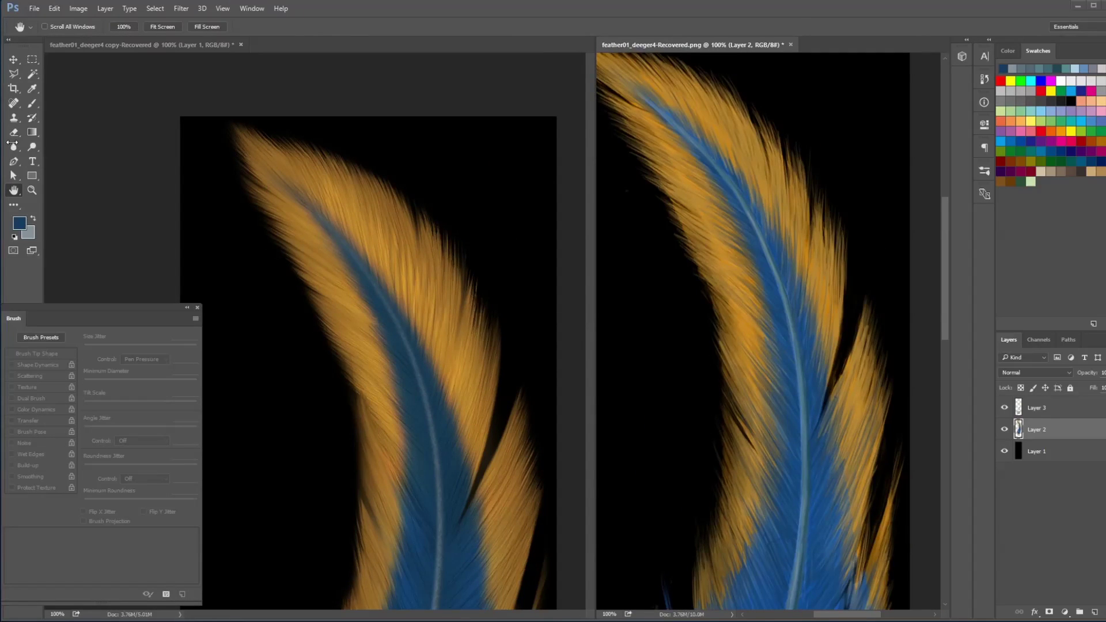
# Set the Blur tool to 43% strength and soften the feather's upper-edge hair tips
pyautogui.click(13, 146)
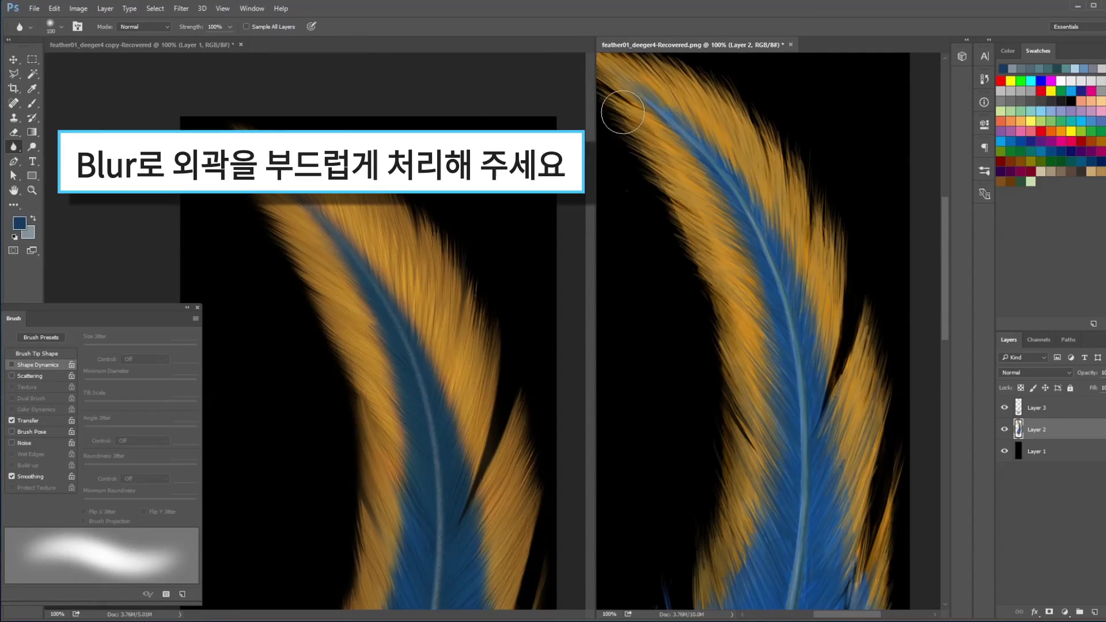
pyautogui.click(229, 27)
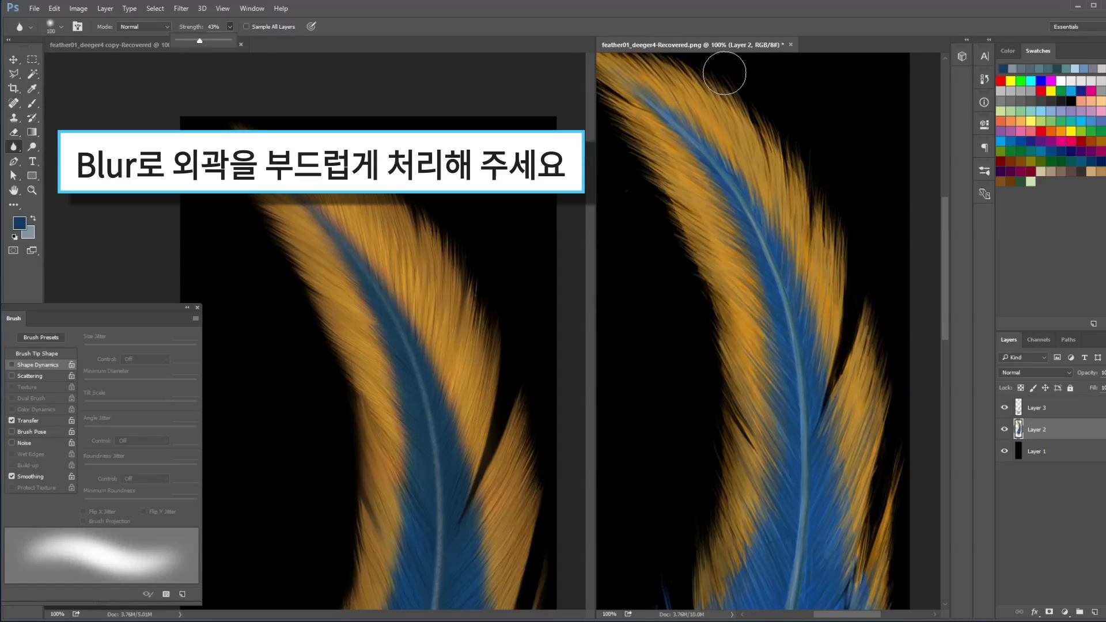
pyautogui.moveTo(728, 84); pyautogui.dragTo(734, 90)
pyautogui.moveTo(740, 90)
pyautogui.mouseDown()
pyautogui.moveTo(743, 99)
pyautogui.moveTo(716, 81)
pyautogui.moveTo(768, 111)
pyautogui.moveTo(760, 89)
pyautogui.moveTo(788, 145)
pyautogui.moveTo(807, 157)
pyautogui.moveTo(820, 138)
pyautogui.moveTo(846, 259)
pyautogui.moveTo(814, 168)
pyautogui.moveTo(735, 121)
pyautogui.moveTo(858, 288)
pyautogui.moveTo(871, 264)
pyautogui.moveTo(828, 410)
pyautogui.moveTo(878, 329)
pyautogui.mouseUp()
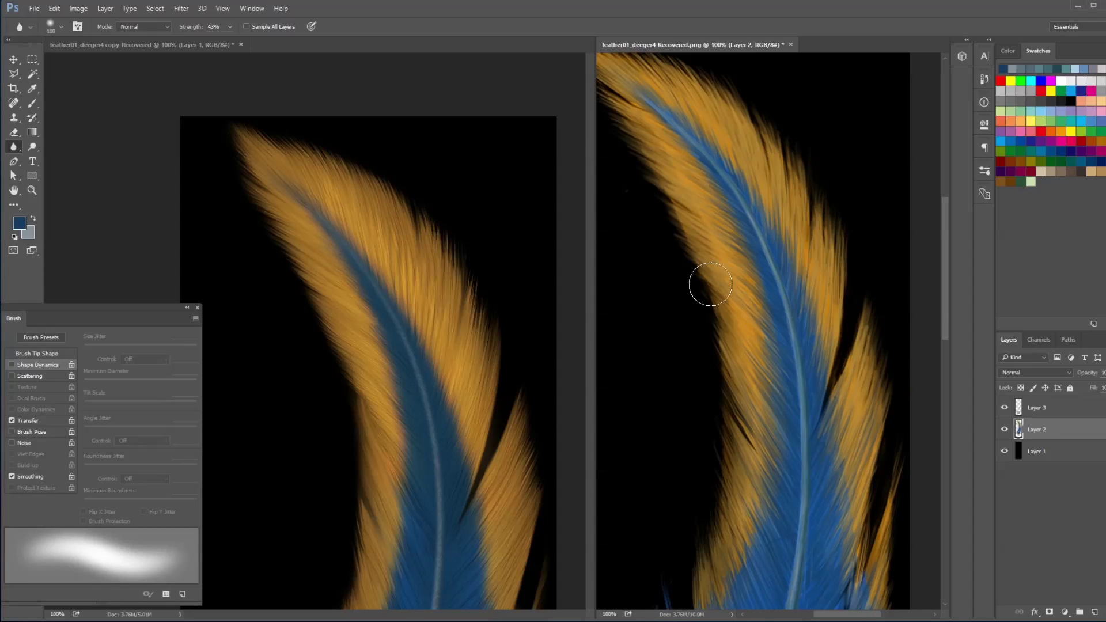
# Blur the feather tip's edge and pan both documents to the fluffy white base
pyautogui.press('h')
pyautogui.moveTo(714, 203); pyautogui.dragTo(817, 340)
pyautogui.click(12, 130)
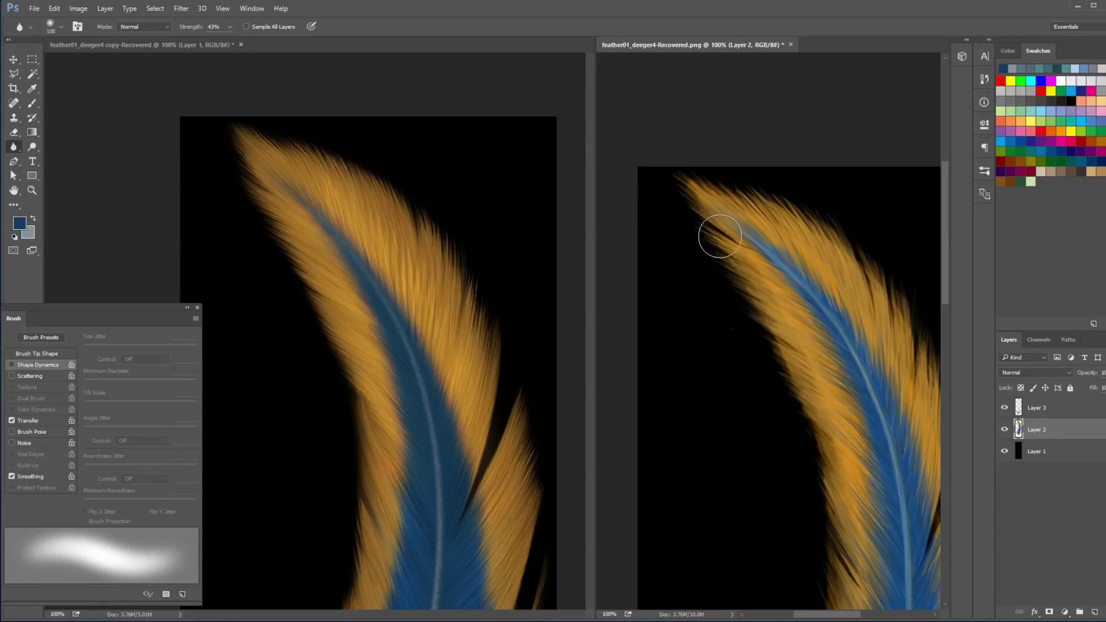
pyautogui.click(393, 235)
pyautogui.moveTo(393, 235); pyautogui.dragTo(374, 52)
pyautogui.click(710, 229)
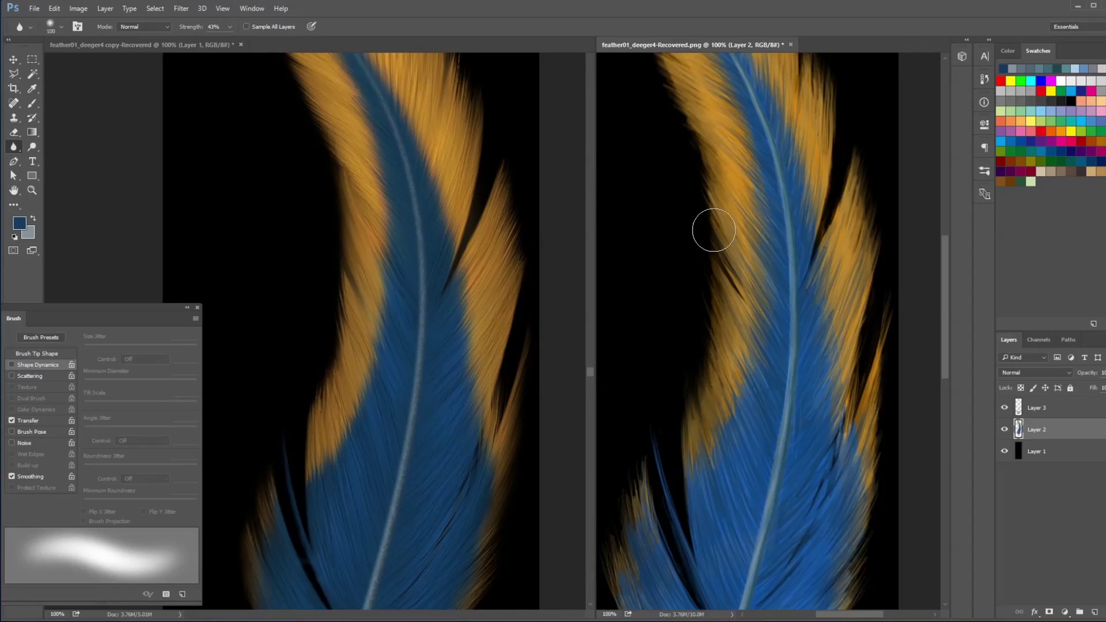
pyautogui.moveTo(888, 419); pyautogui.dragTo(889, 104)
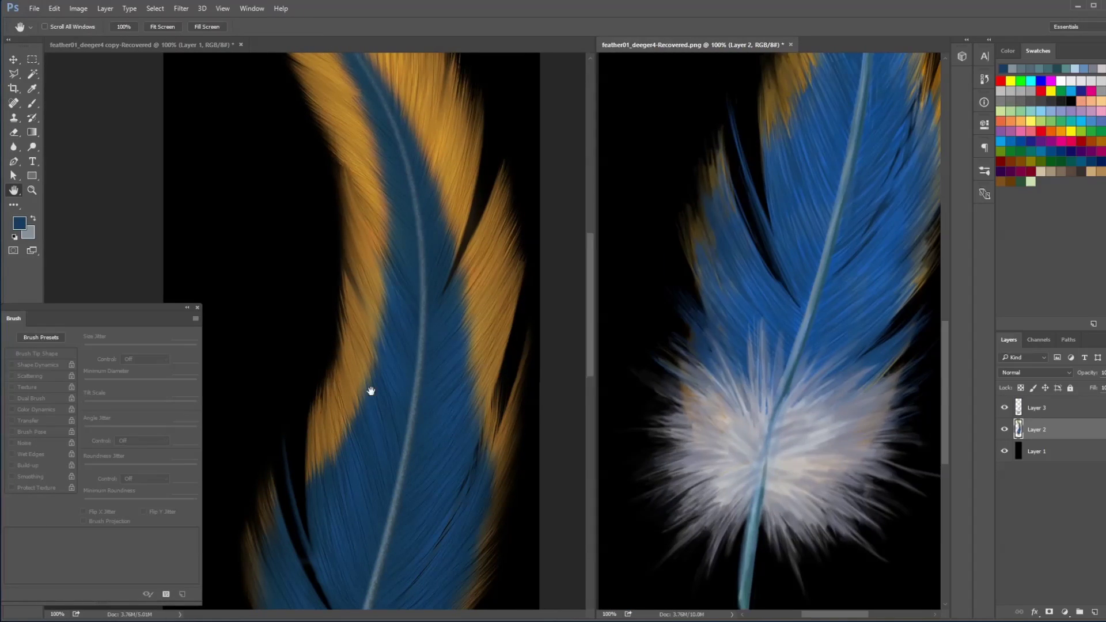
pyautogui.moveTo(371, 390); pyautogui.dragTo(400, 75)
pyautogui.click(648, 177)
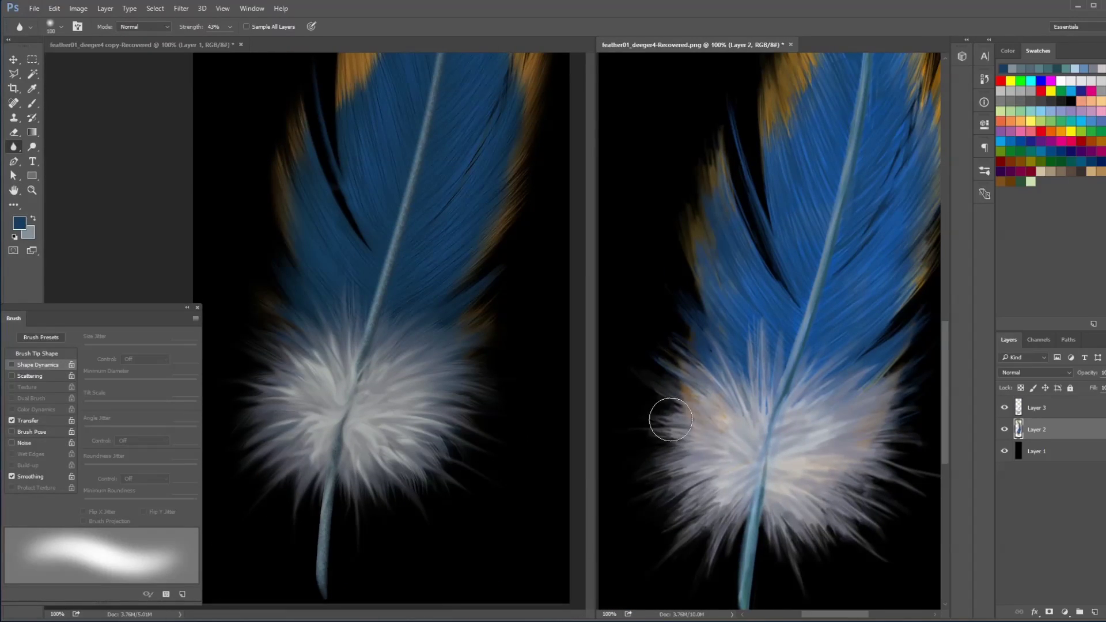
# Return to Layer 2 and pan both documents to the orange-blue upper feather
pyautogui.hotkey('alt', ']')
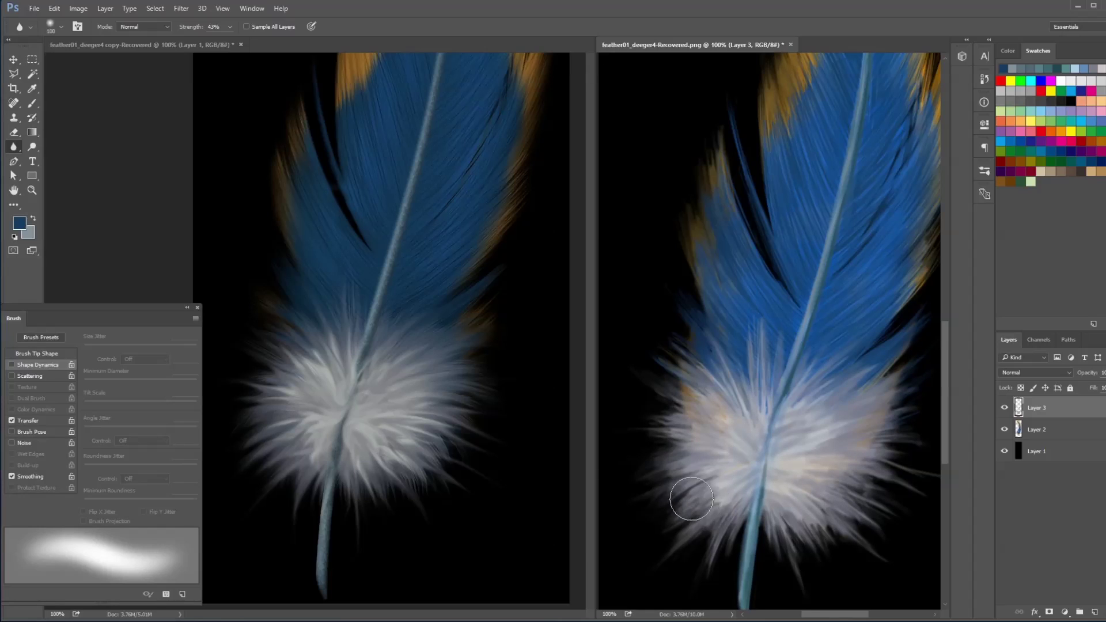
pyautogui.hotkey('alt', '[')
pyautogui.press('h')
pyautogui.moveTo(321, 167); pyautogui.dragTo(469, 358)
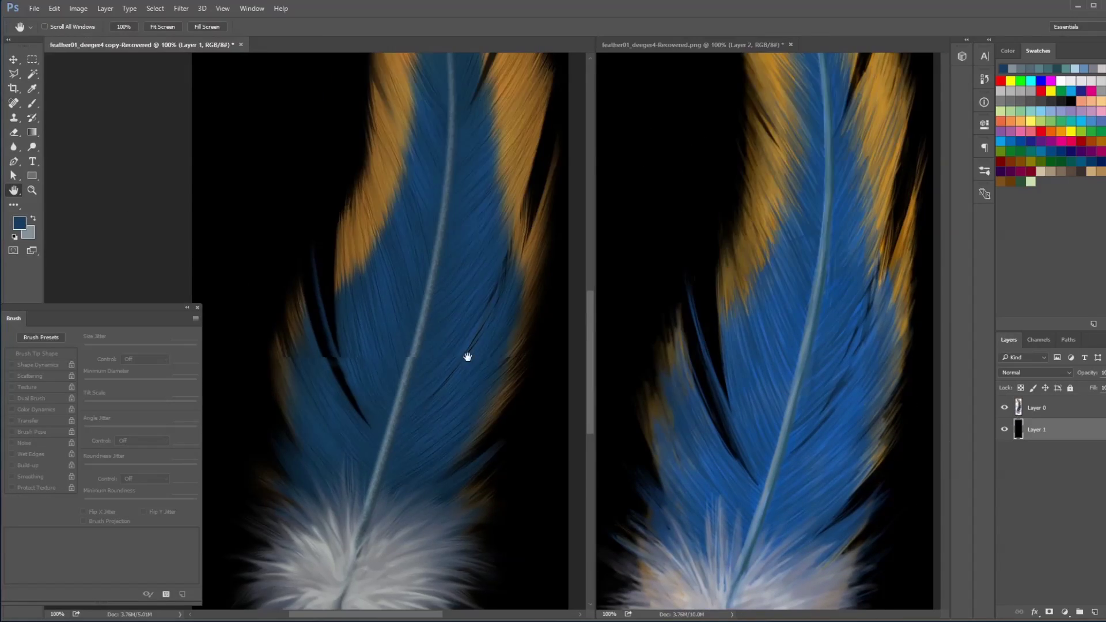
pyautogui.moveTo(460, 87); pyautogui.dragTo(456, 227)
pyautogui.press('space')
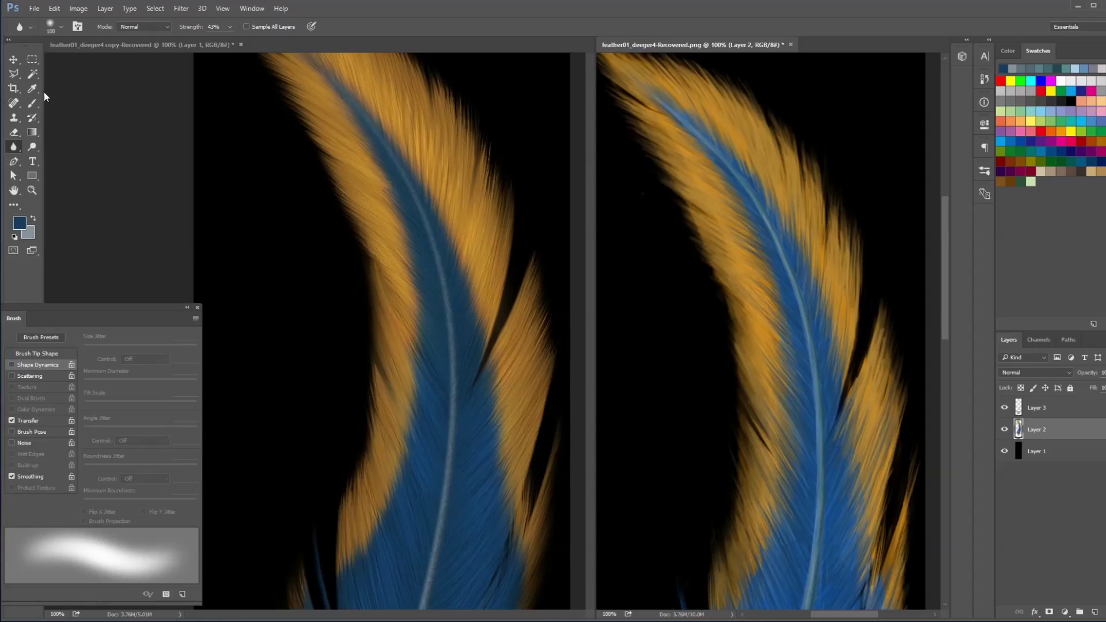
# With the Brush tool, paint dark-blue hair strands along the feather's edges
pyautogui.click(33, 104)
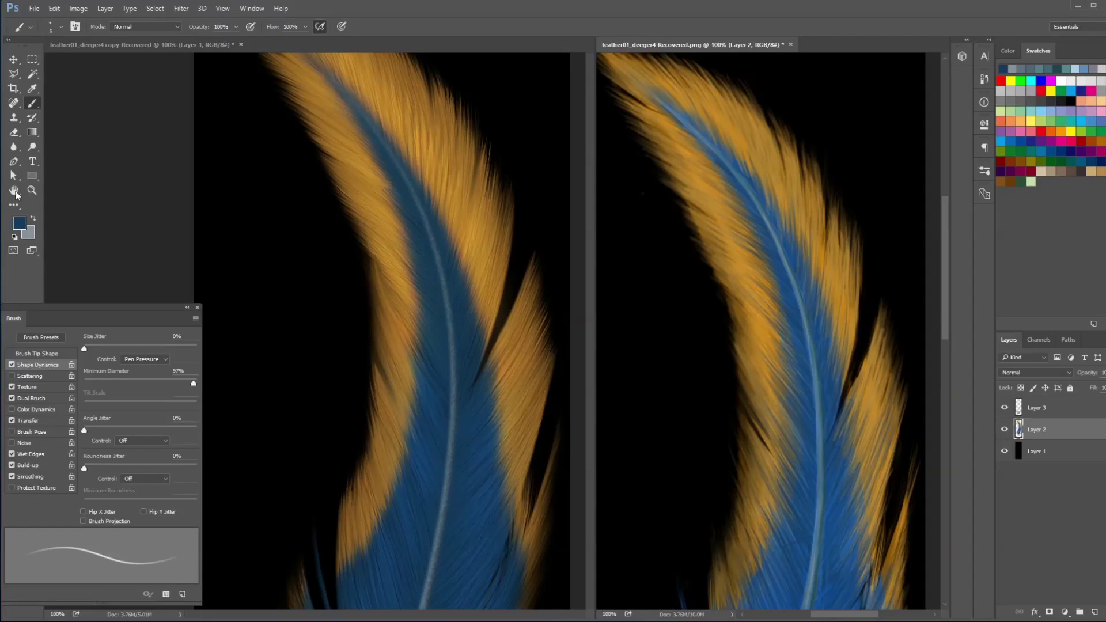
pyautogui.moveTo(193, 383); pyautogui.dragTo(130, 383)
pyautogui.moveTo(828, 284)
pyautogui.mouseDown()
pyautogui.moveTo(820, 332)
pyautogui.moveTo(844, 402)
pyautogui.mouseUp()
pyautogui.moveTo(786, 216); pyautogui.dragTo(812, 301)
pyautogui.press('7')
pyautogui.press('1')
pyautogui.moveTo(778, 184); pyautogui.dragTo(766, 229)
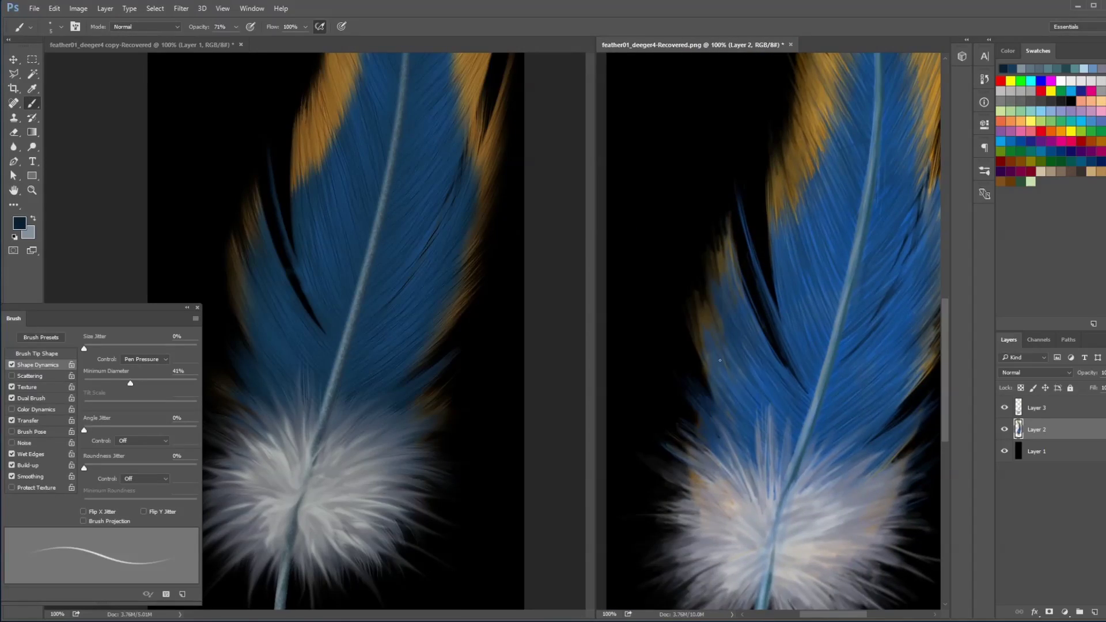
# Paint gold strokes into the fluffy base and darken strands along the feather's upper-left edge
pyautogui.keyDown('alt'); pyautogui.click(254, 242); pyautogui.keyUp('alt')
pyautogui.moveTo(705, 322); pyautogui.dragTo(699, 496)
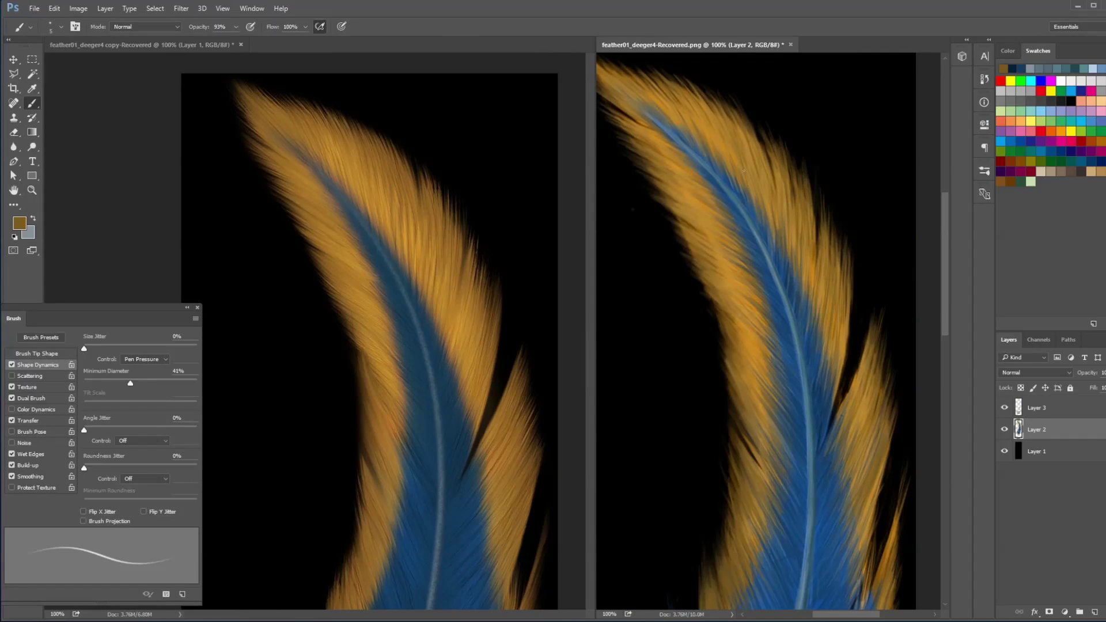
pyautogui.scroll(3, 677, 172)
pyautogui.moveTo(700, 194); pyautogui.dragTo(812, 259)
pyautogui.moveTo(705, 231)
pyautogui.mouseDown()
pyautogui.moveTo(752, 341)
pyautogui.moveTo(818, 424)
pyautogui.moveTo(813, 470)
pyautogui.mouseUp()
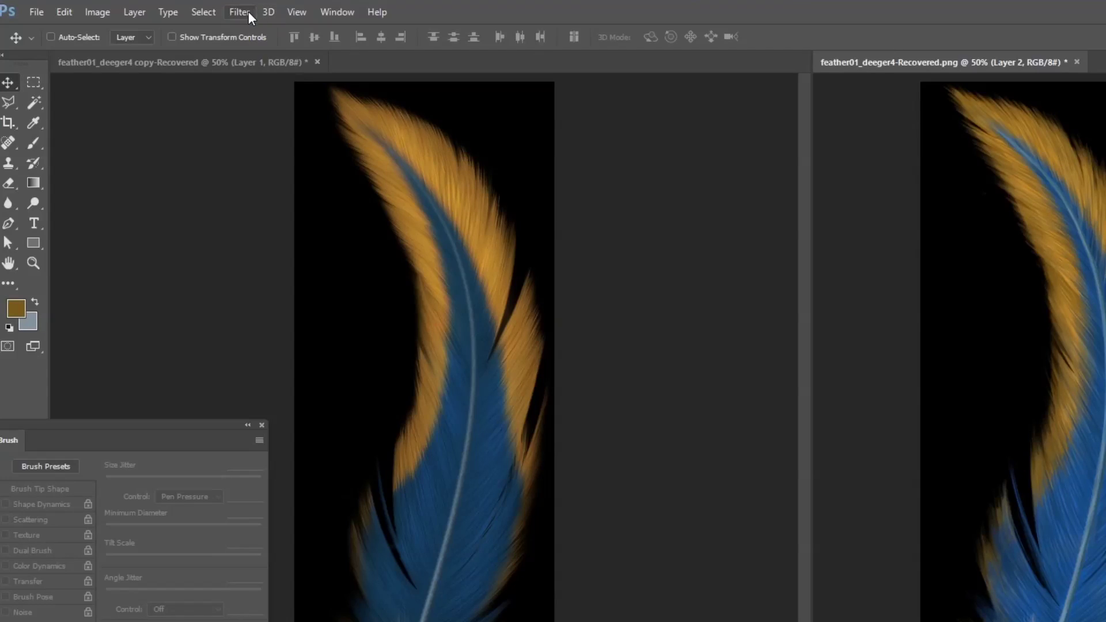
pyautogui.click(247, 12)
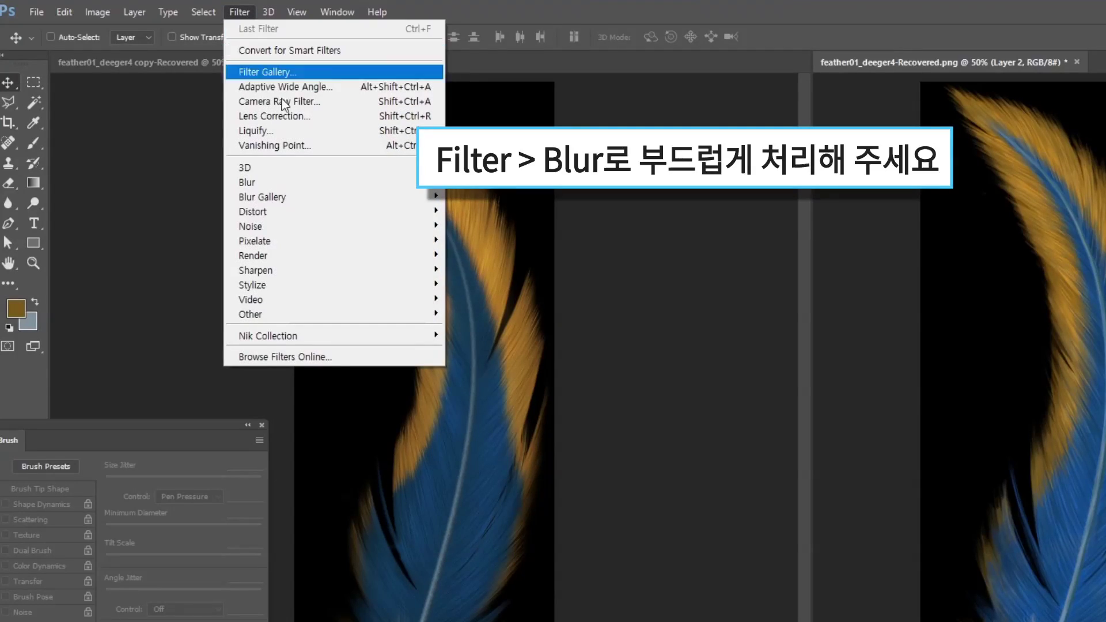
pyautogui.moveTo(247, 182)
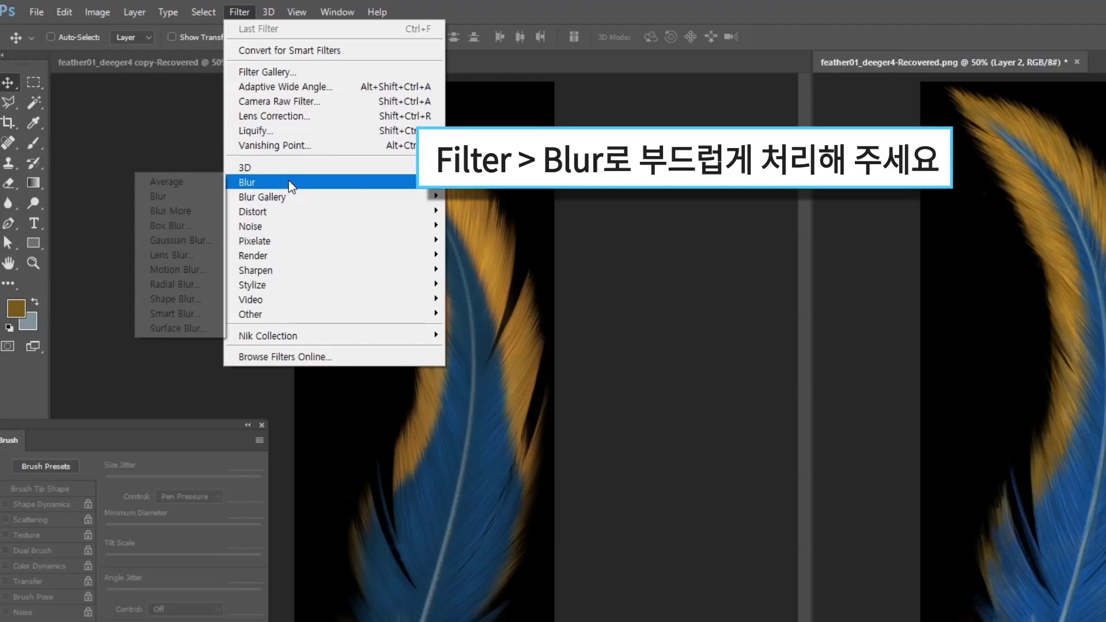
# Soften the painted feather on Layer 2 with a 0.7-pixel Gaussian Blur
pyautogui.click(198, 240)
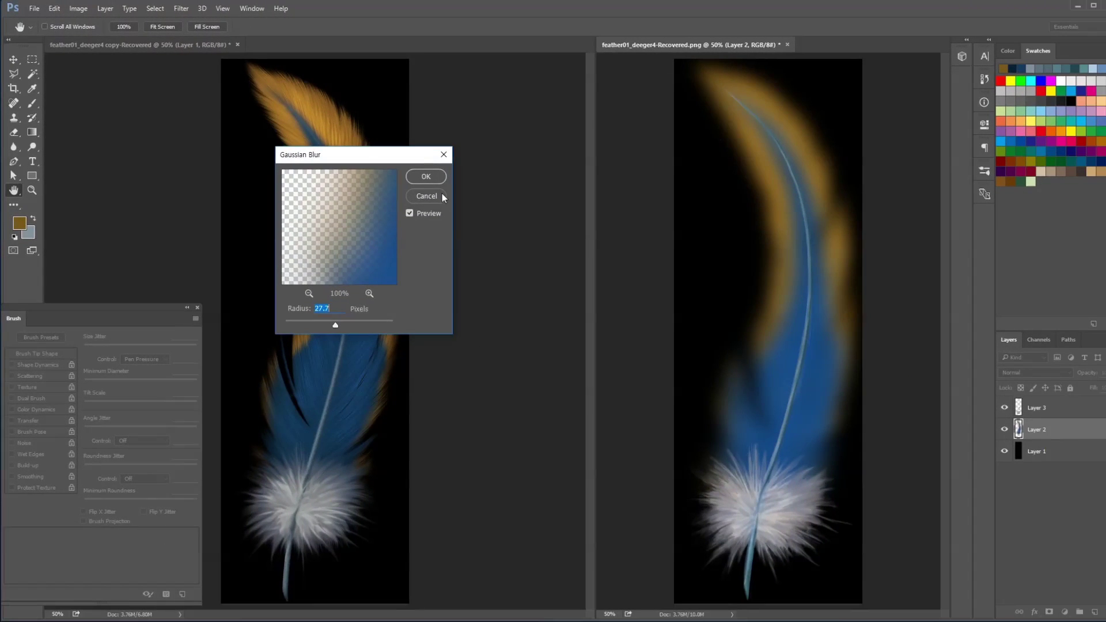
pyautogui.moveTo(359, 155); pyautogui.dragTo(559, 223)
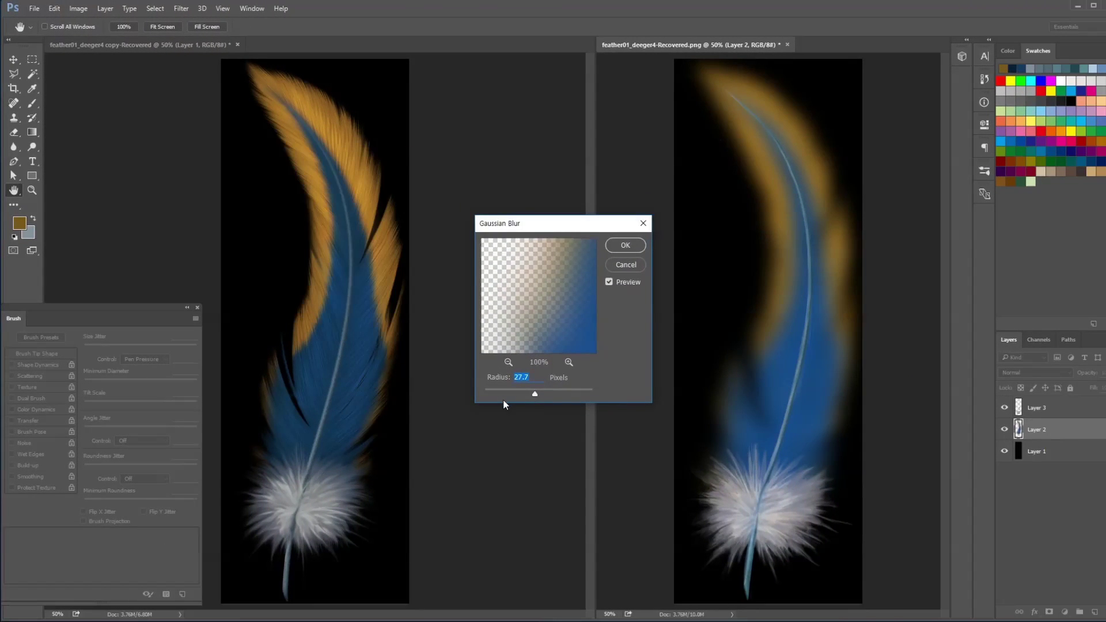
pyautogui.moveTo(489, 391); pyautogui.dragTo(486, 391)
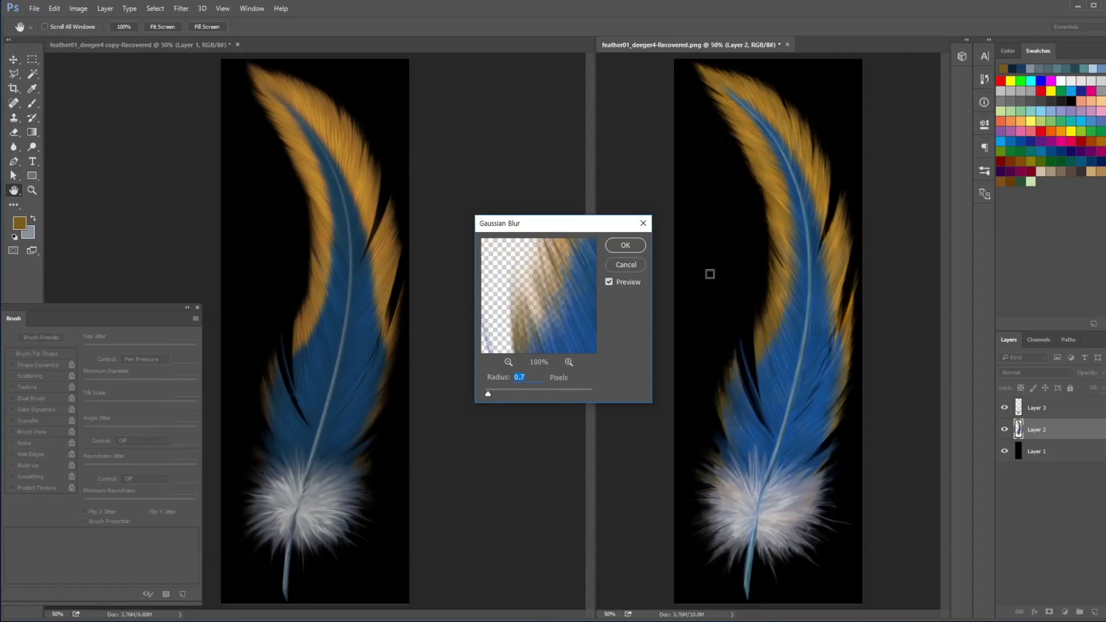
pyautogui.click(626, 245)
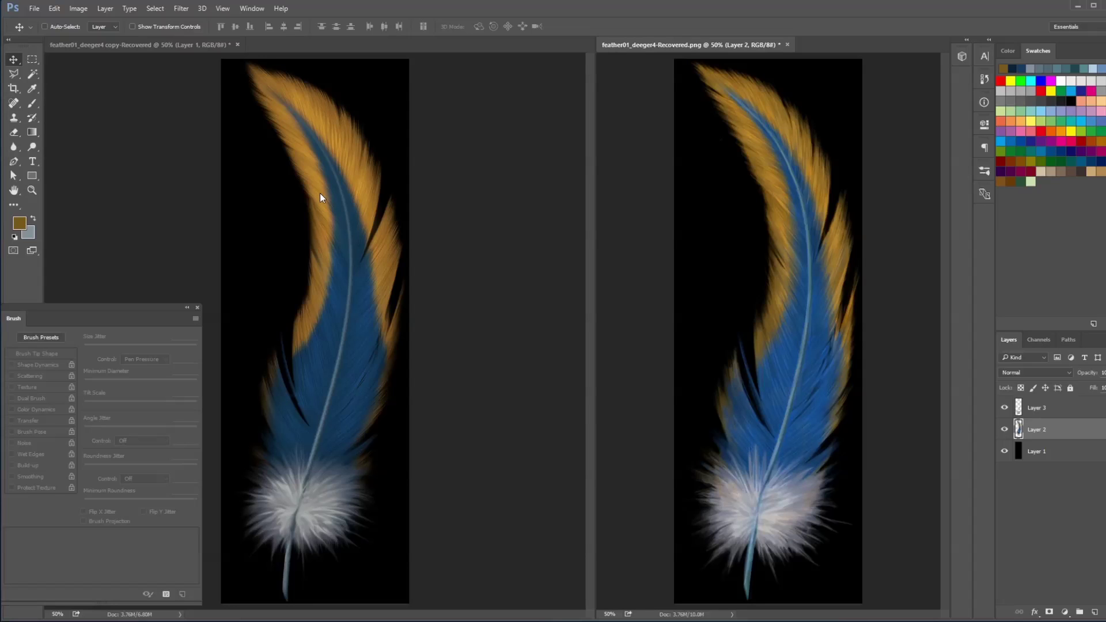
# Apply a Hue/Saturation adjustment of Hue -2 and Saturation -5 to the feather
pyautogui.click(85, 14)
pyautogui.moveTo(95, 36)
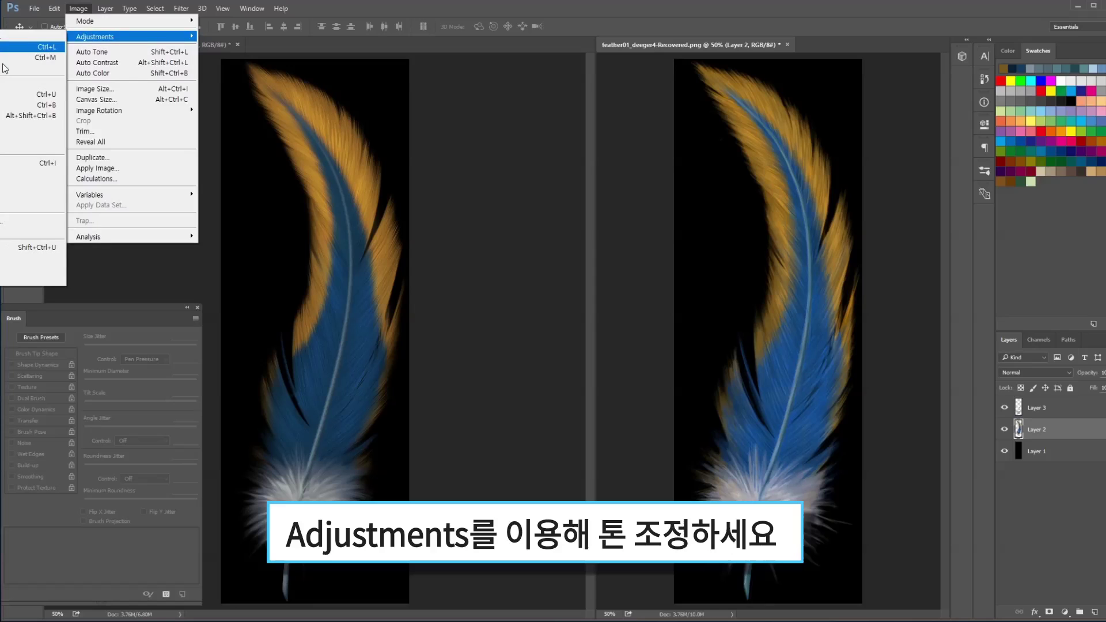
pyautogui.click(11, 94)
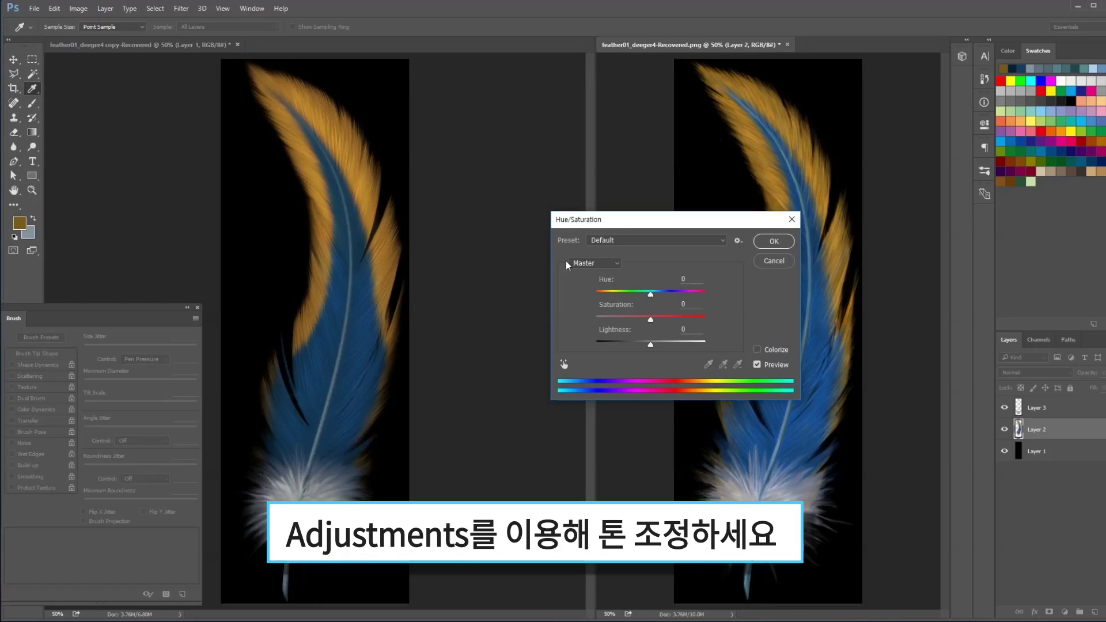
pyautogui.moveTo(643, 224); pyautogui.dragTo(495, 253)
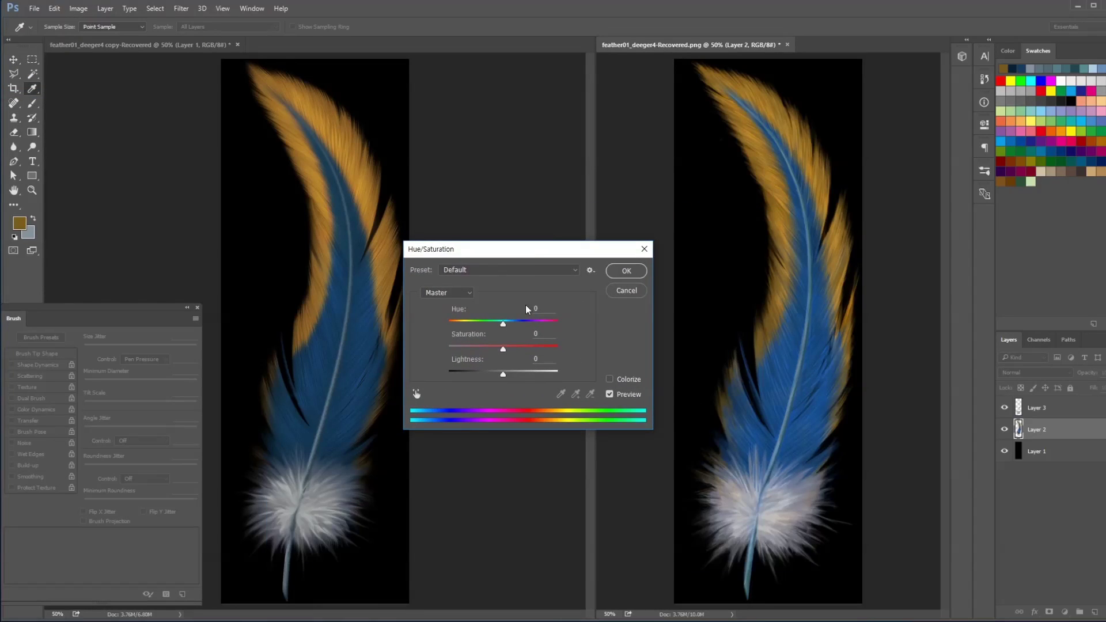
pyautogui.moveTo(501, 349); pyautogui.dragTo(492, 349)
pyautogui.moveTo(503, 324); pyautogui.dragTo(505, 324)
pyautogui.click(623, 282)
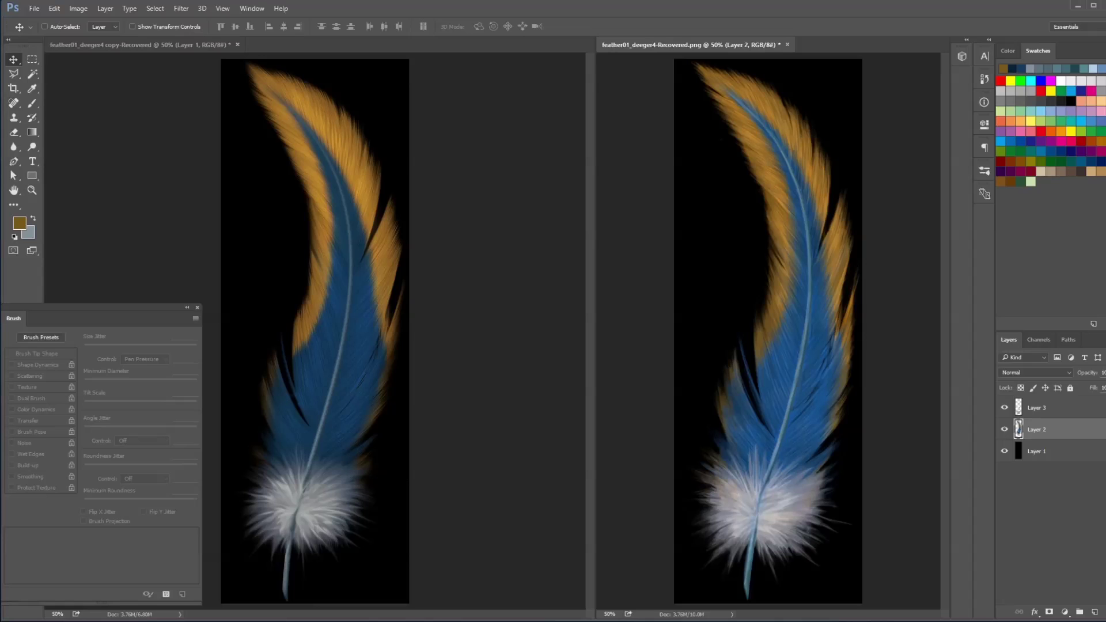
# Apply a Curves adjustment with the midpoint pulled down to darken the midtones
pyautogui.click(80, 9)
pyautogui.moveTo(95, 36)
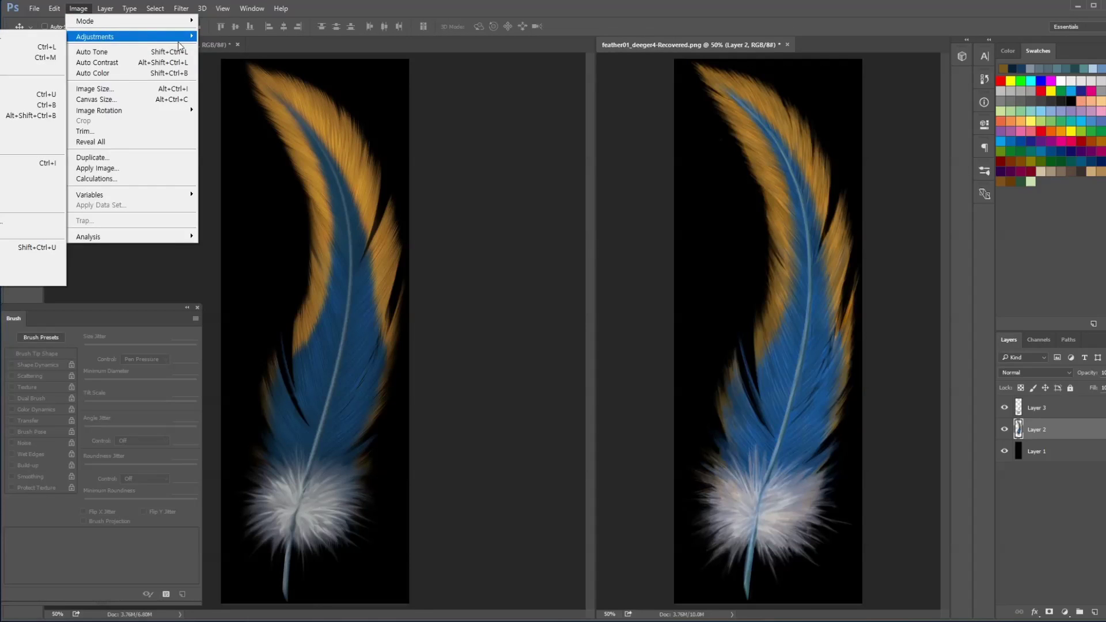
pyautogui.click(31, 59)
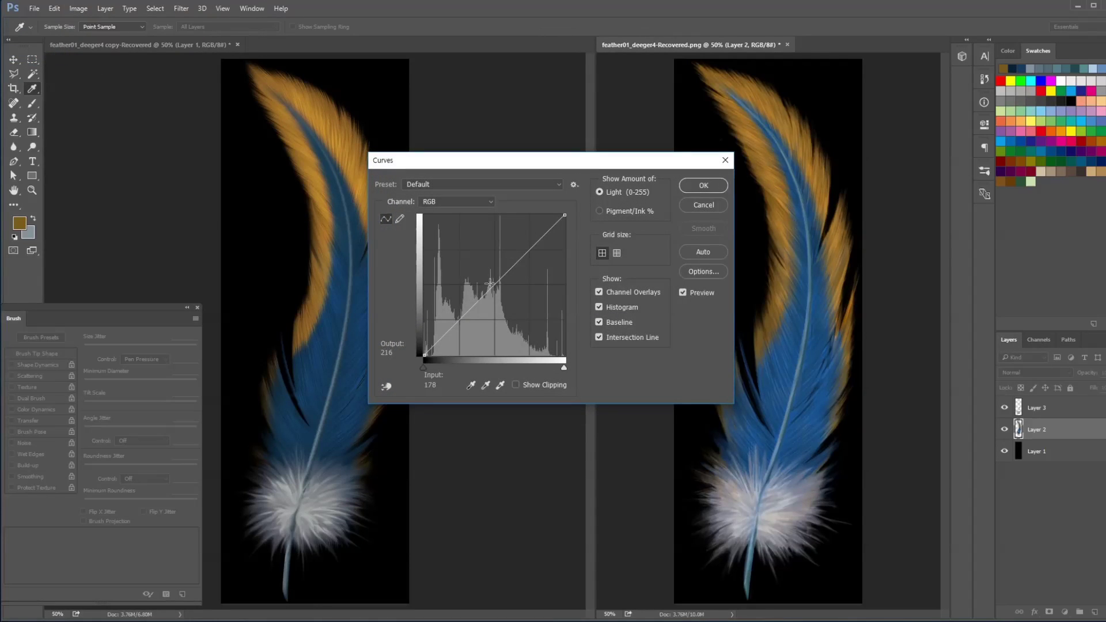
pyautogui.moveTo(470, 306); pyautogui.dragTo(467, 319)
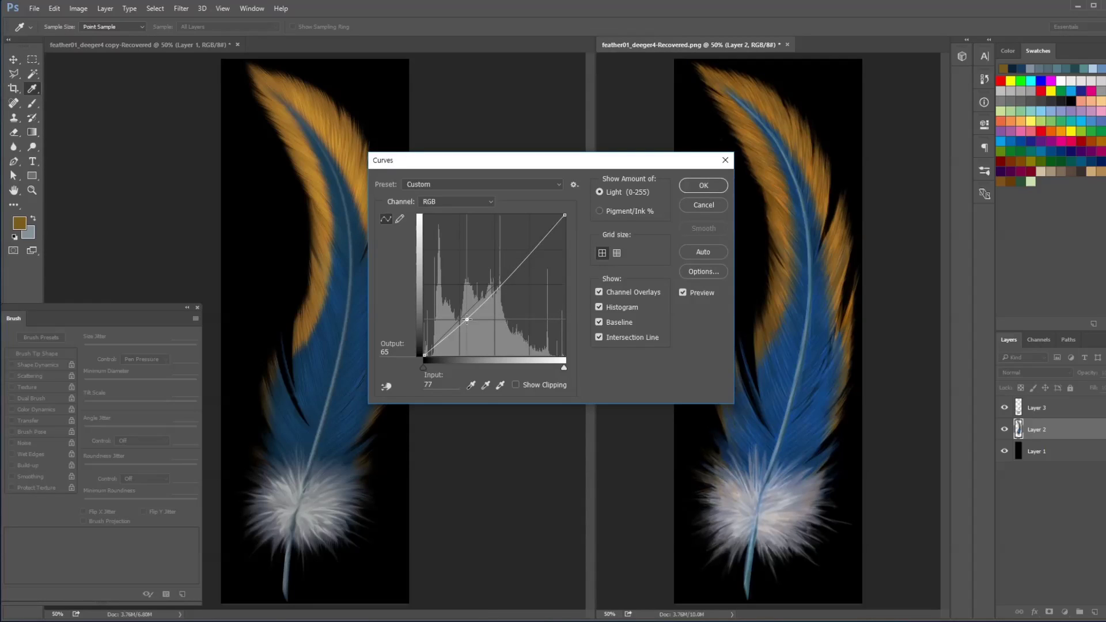
pyautogui.click(695, 188)
pyautogui.press('v')
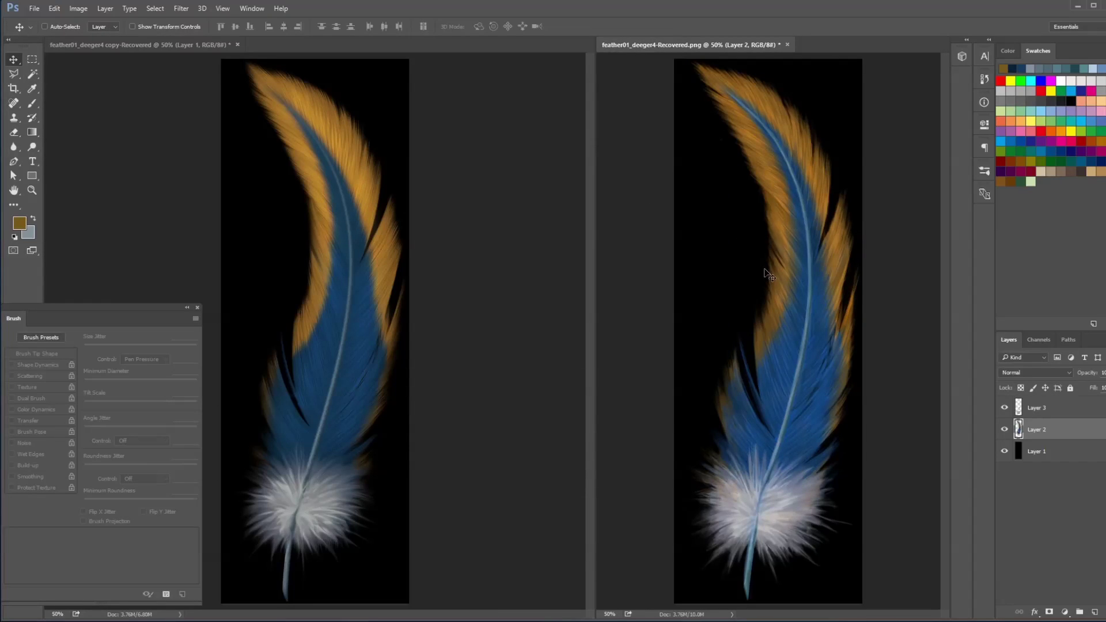